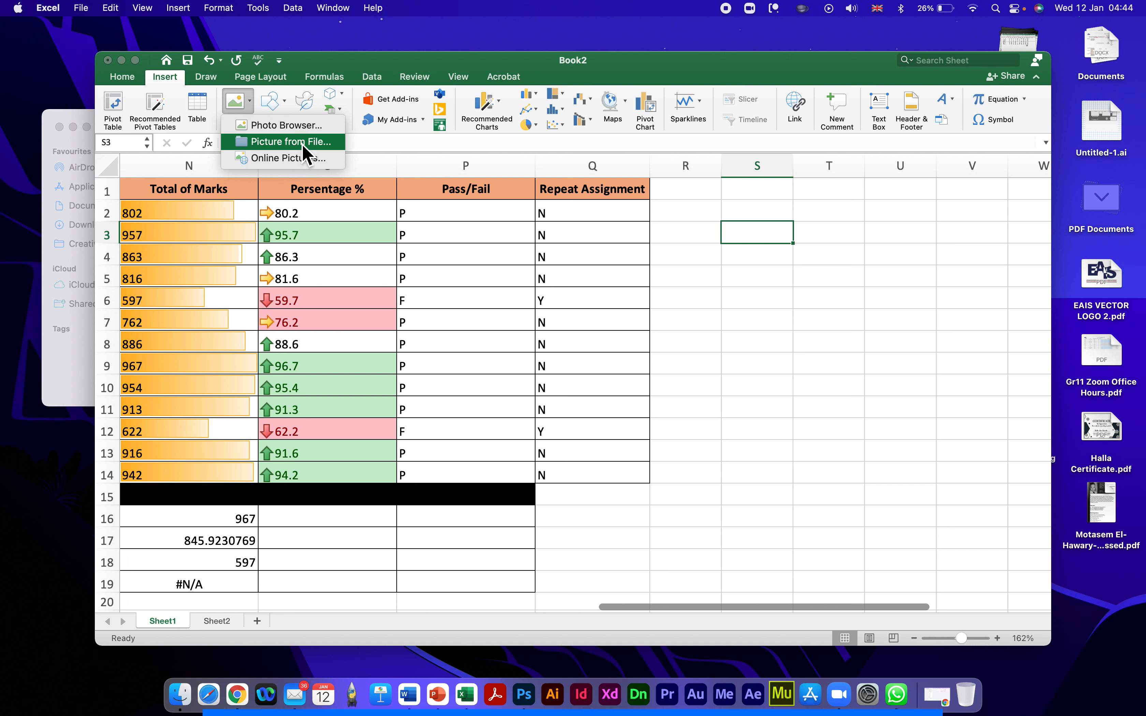
# Step: Check the Online Pictures and Photo Browser sources for inserting an image, closing each without choosing a picture
pyautogui.click(283, 160)
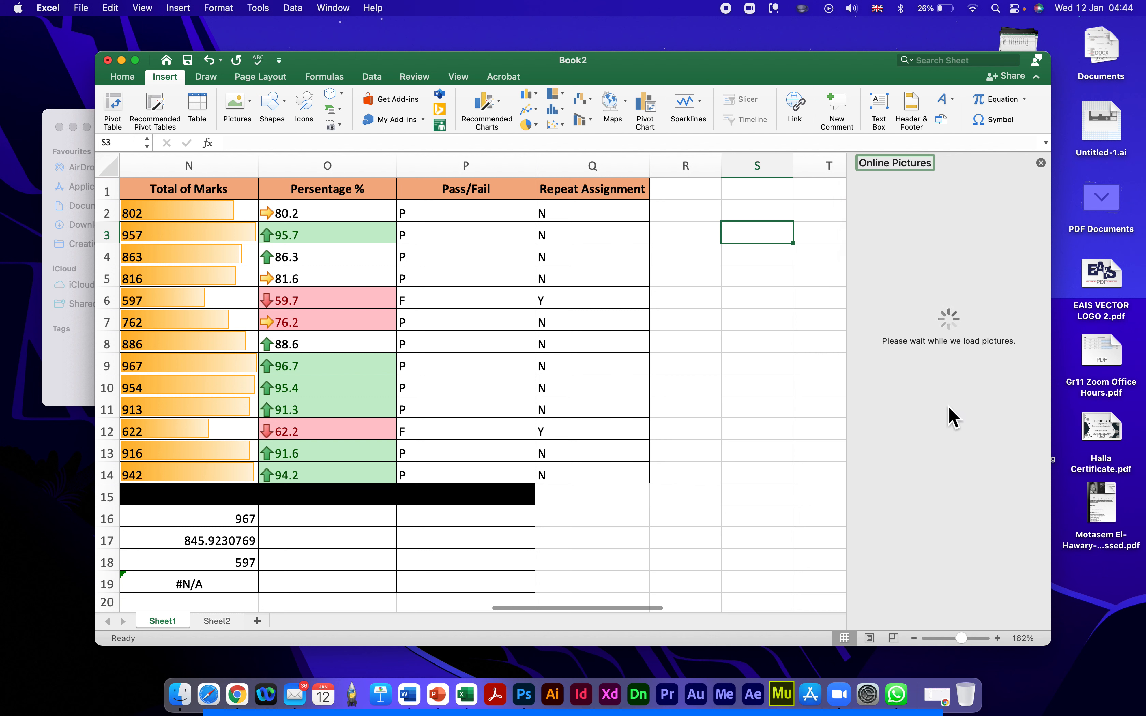
pyautogui.click(1040, 163)
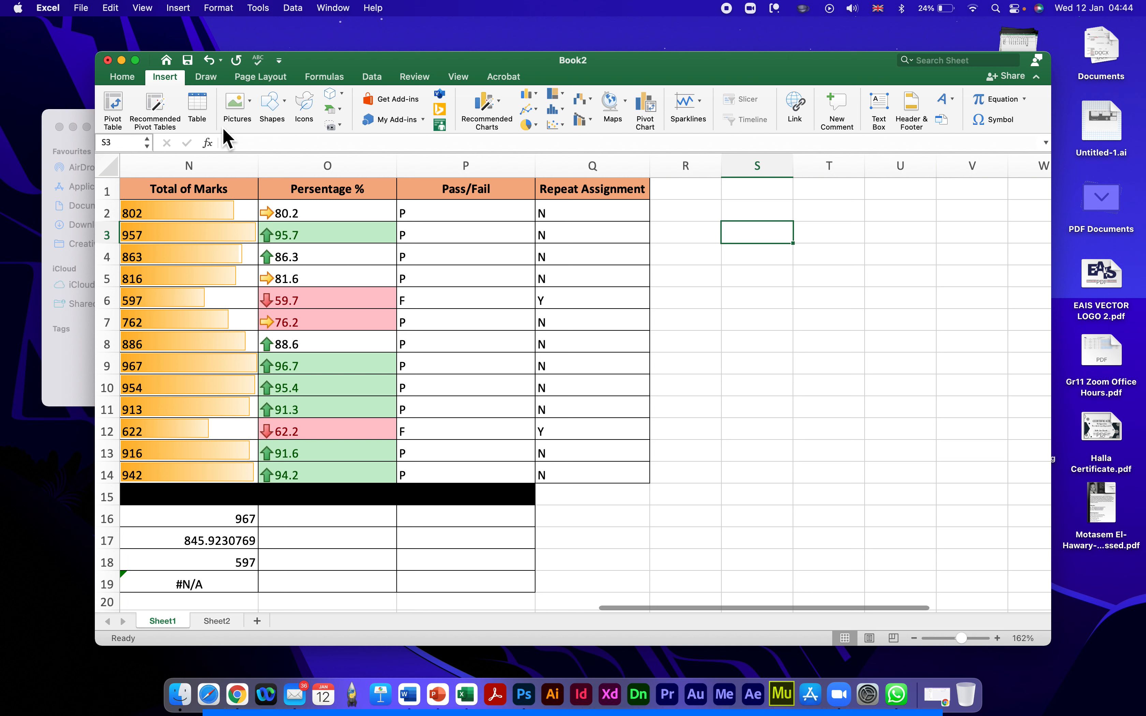
pyautogui.click(250, 99)
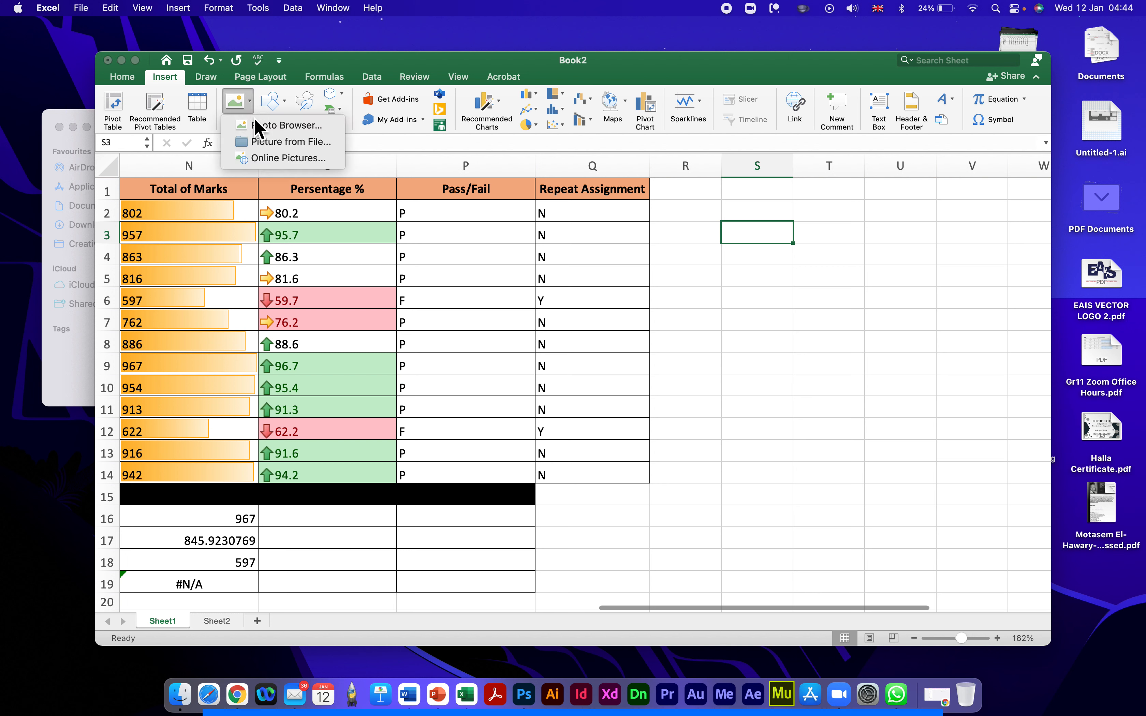
pyautogui.click(317, 129)
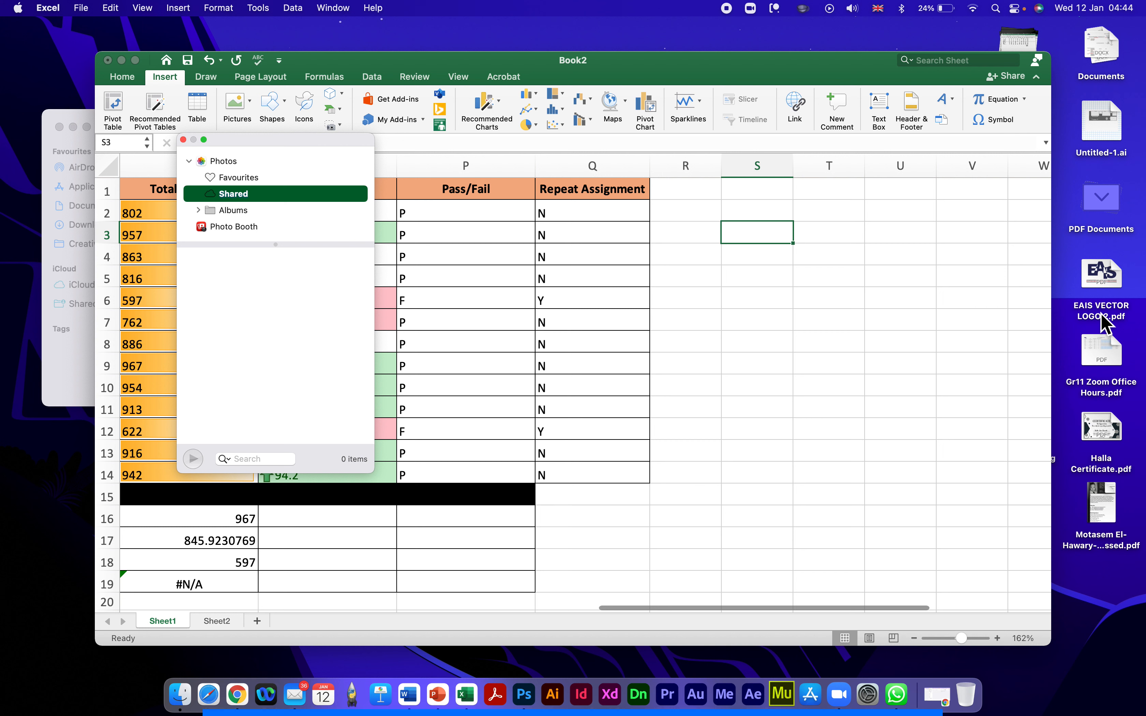
pyautogui.click(183, 140)
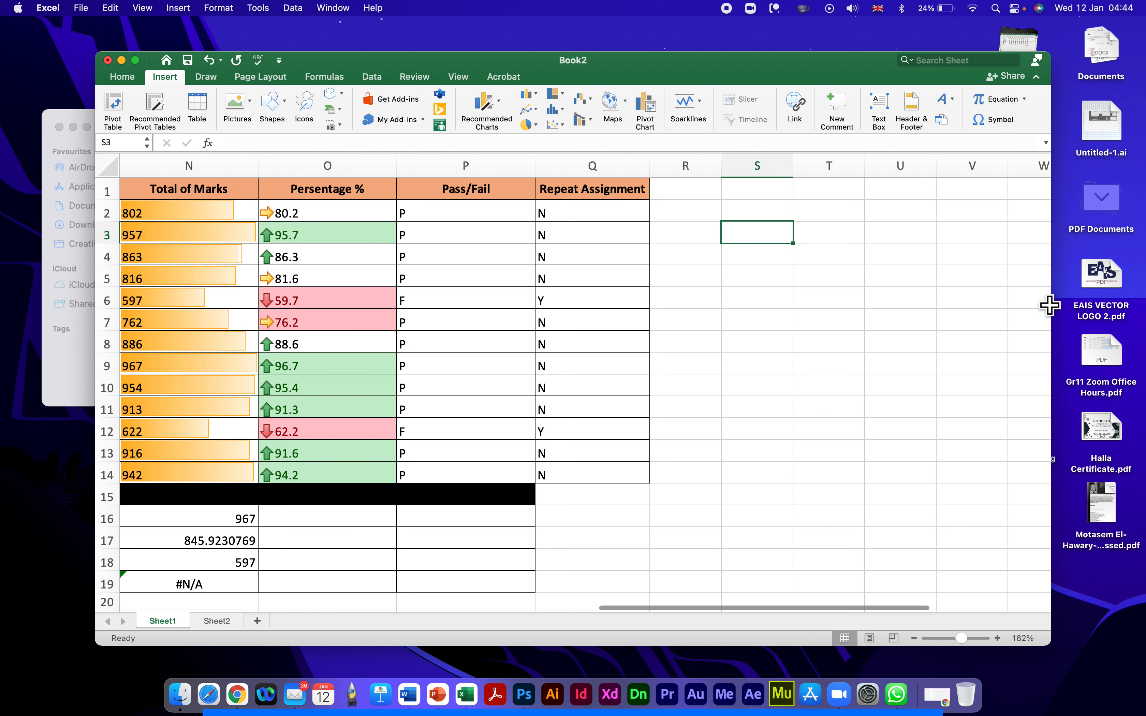
# Step: Insert the desktop file EAIS VECTOR LOGO 2.pdf as a picture in the empty area beside the marks table
pyautogui.moveTo(1101, 273); pyautogui.dragTo(754, 235)
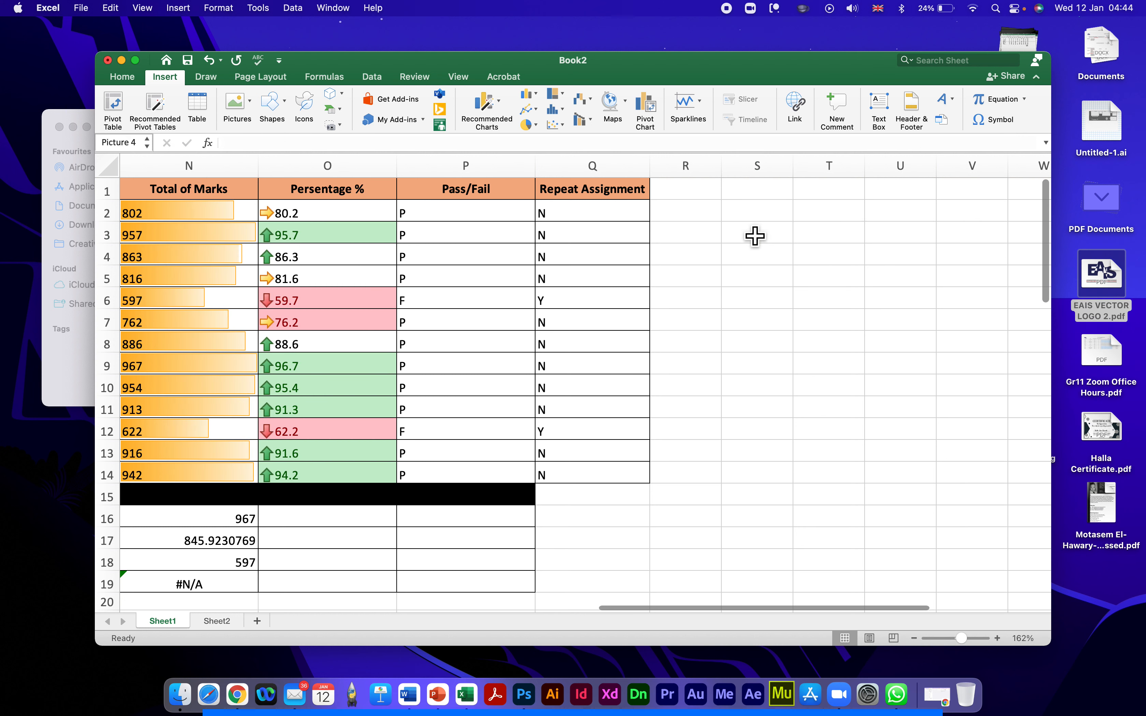
pyautogui.hscroll(10, 771, 258)
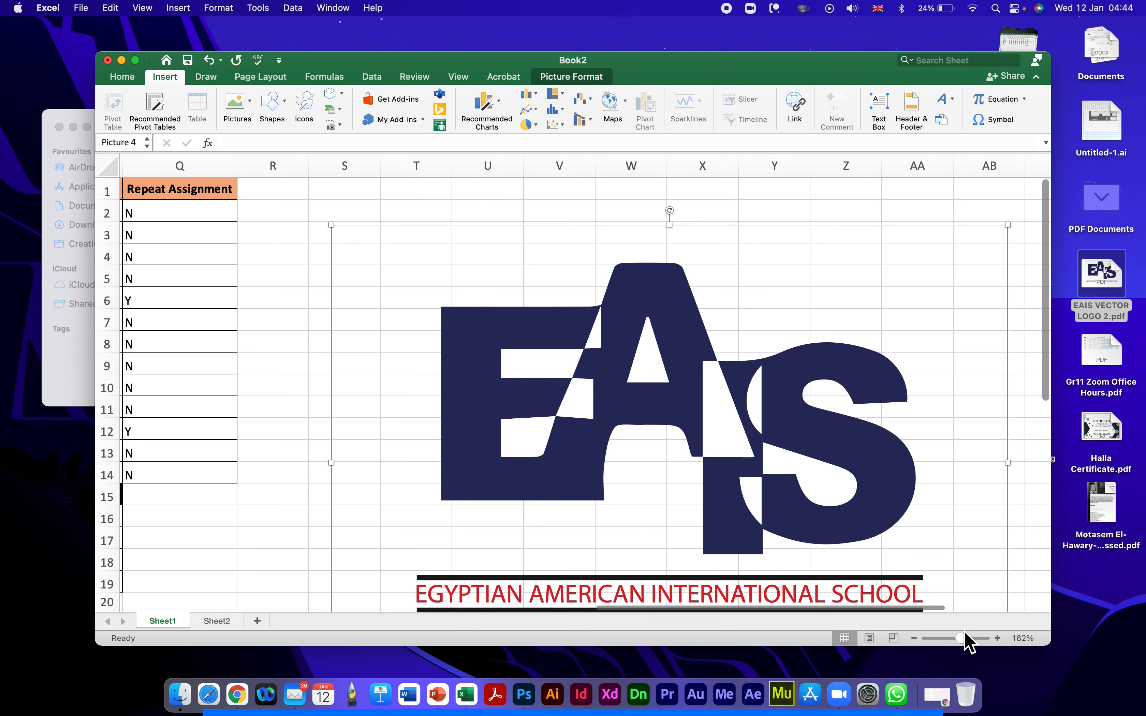
# Step: Insert the picture file Screenshot 2022-01-08 at 12.38.55 from the Desktop and delete it from the sheet again
pyautogui.click(252, 100)
pyautogui.click(260, 143)
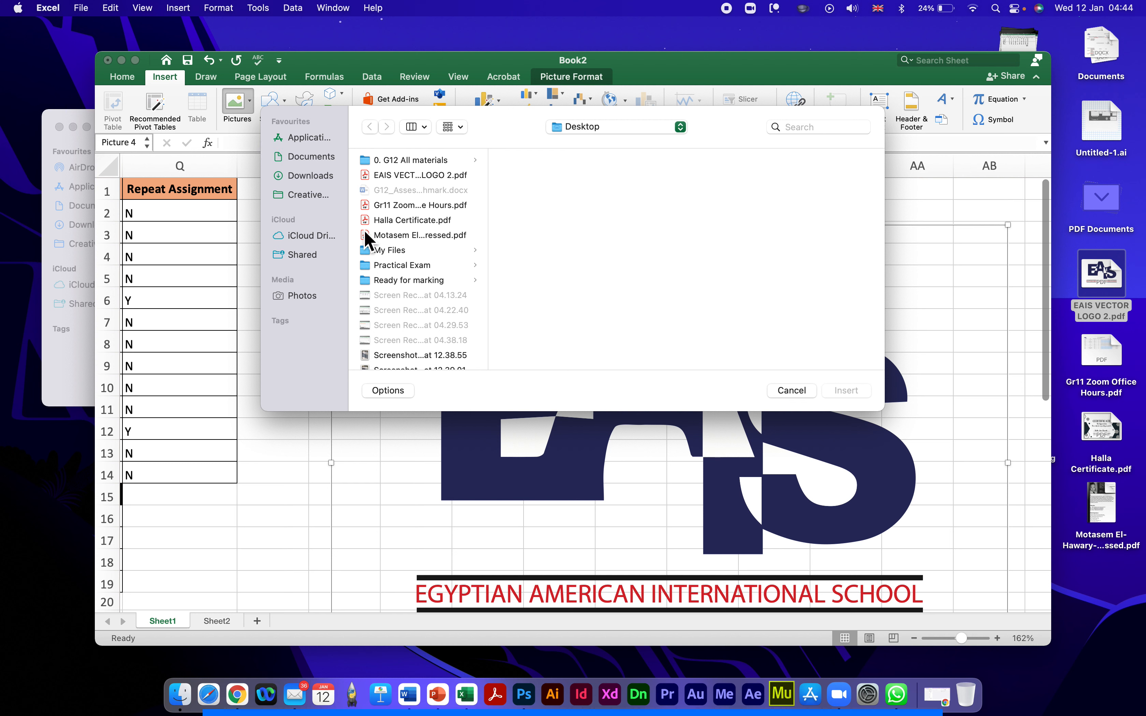
pyautogui.scroll(-3, 413, 260)
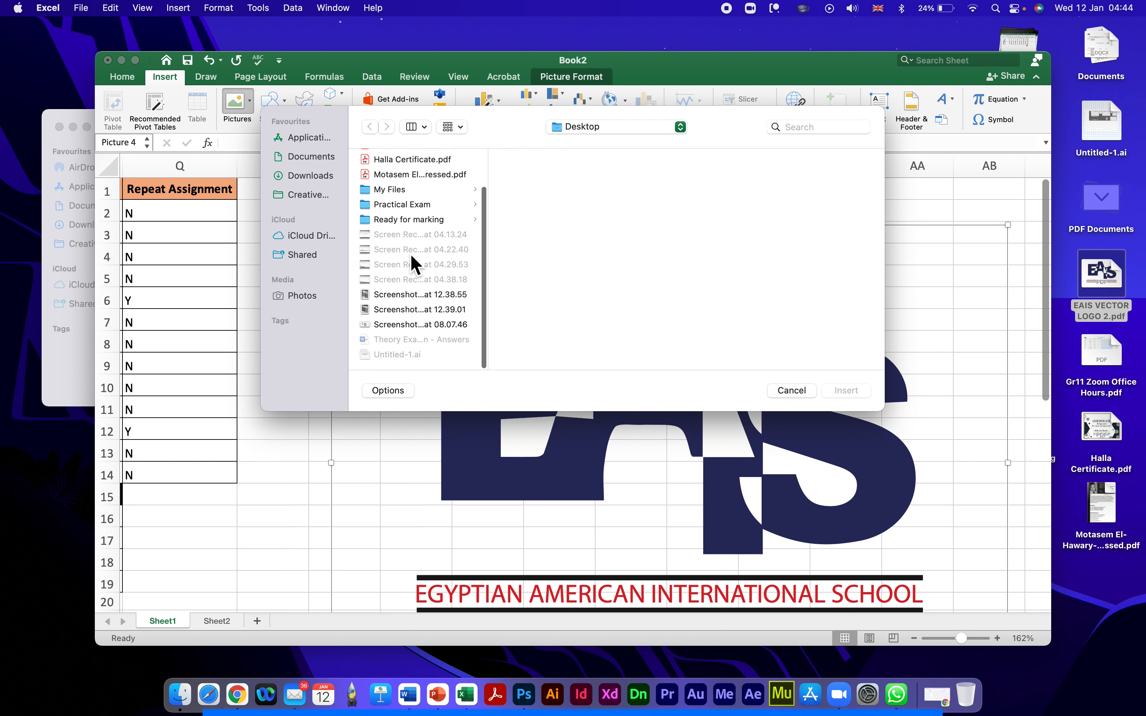
pyautogui.click(383, 298)
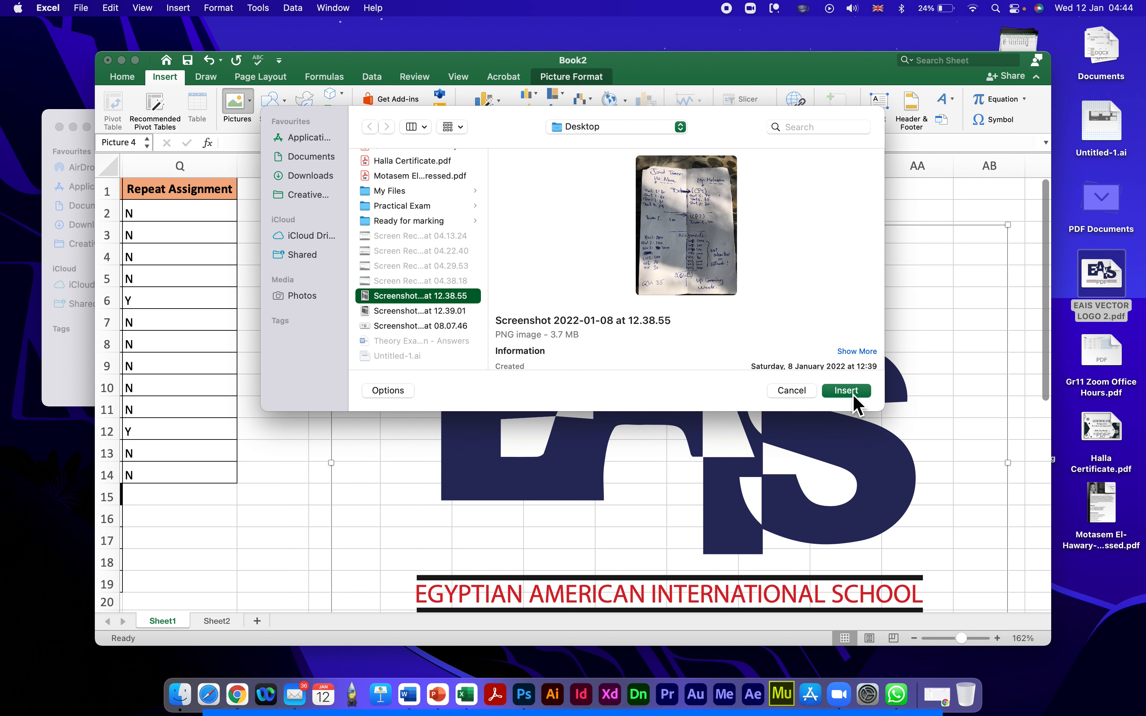
pyautogui.click(847, 391)
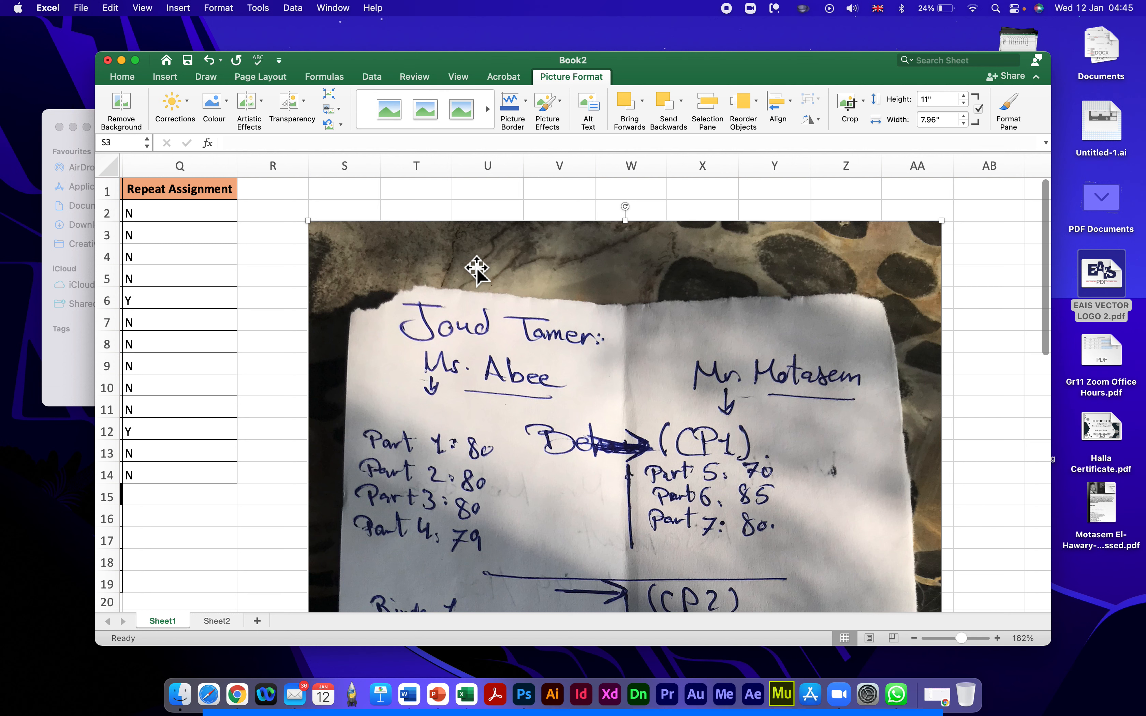
pyautogui.press('BackSpace')
# Step: Scale the EAIS logo down to about 4.63 inches high and 6.7 inches wide, then deselect it
pyautogui.click(496, 340)
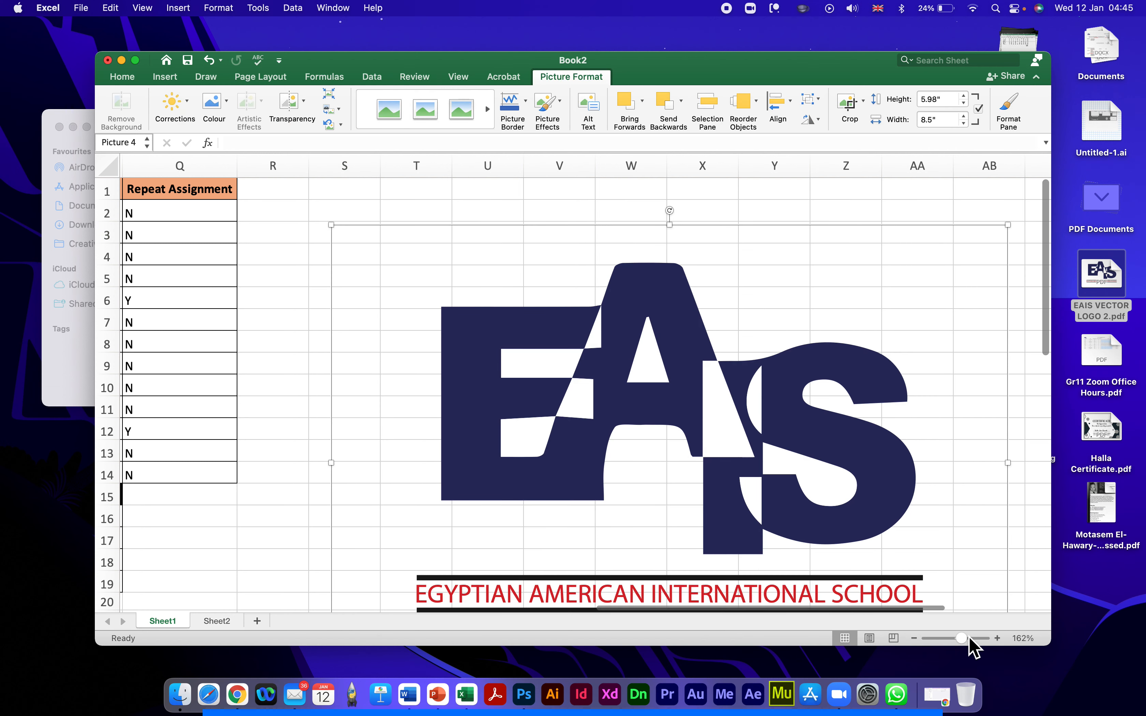
pyautogui.moveTo(969, 639); pyautogui.dragTo(951, 640)
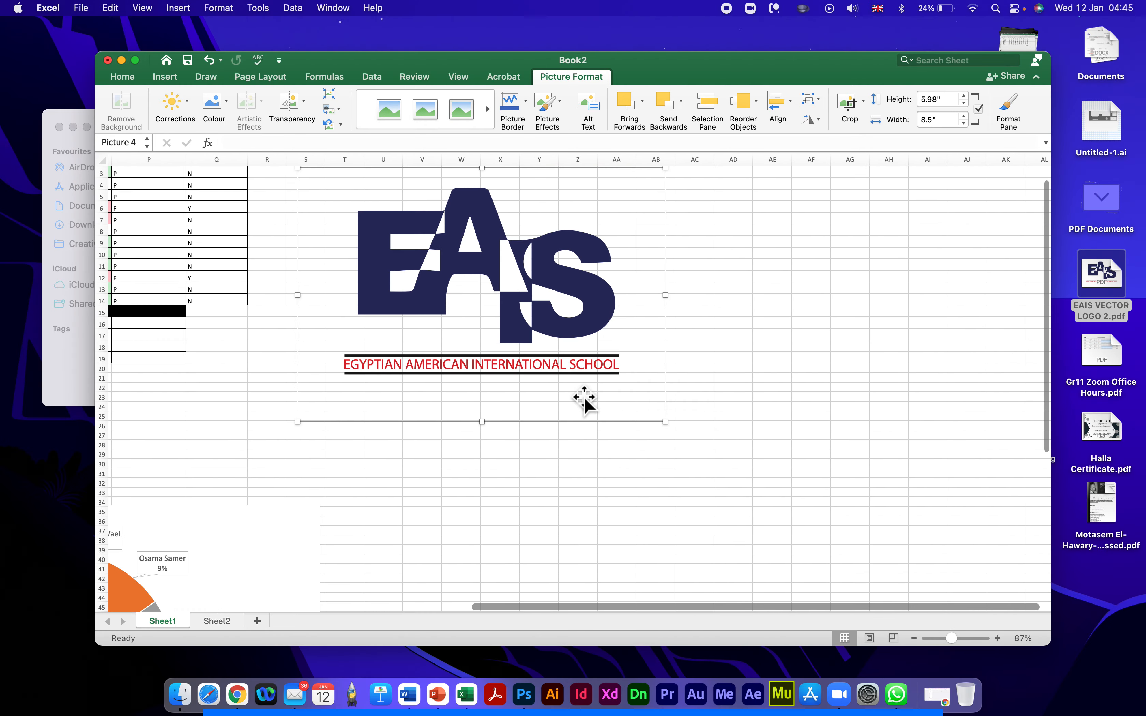
pyautogui.hscroll(-3, 585, 399)
pyautogui.scroll(2, 586, 399)
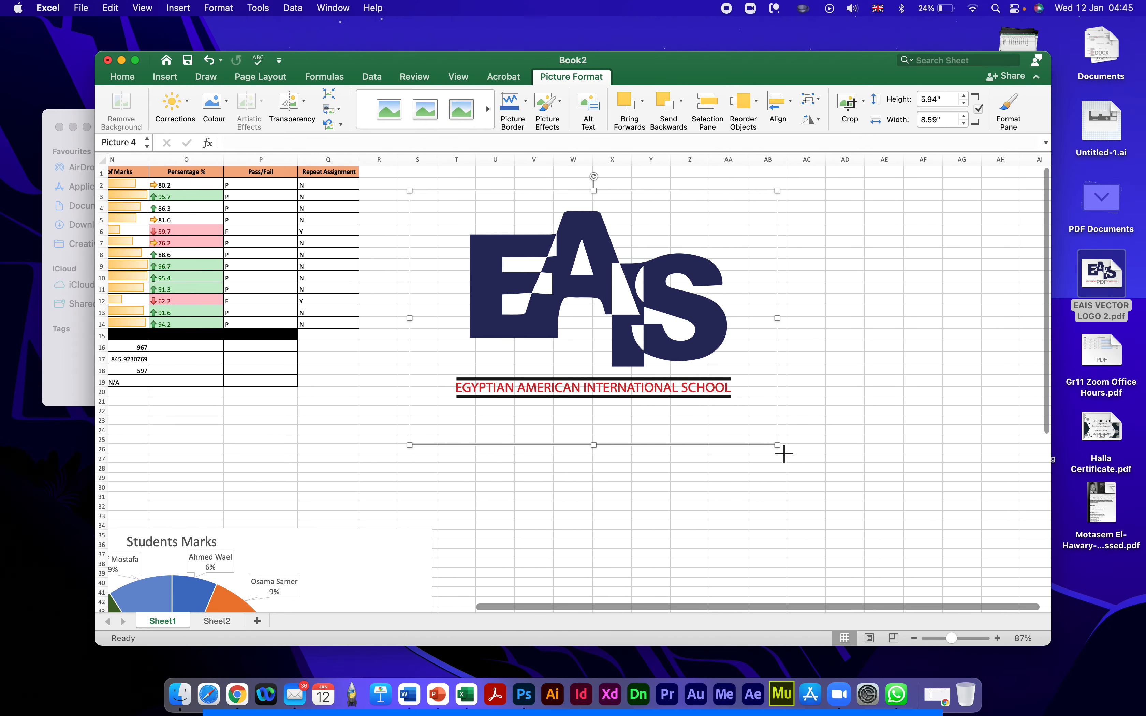
pyautogui.moveTo(783, 454); pyautogui.dragTo(703, 398)
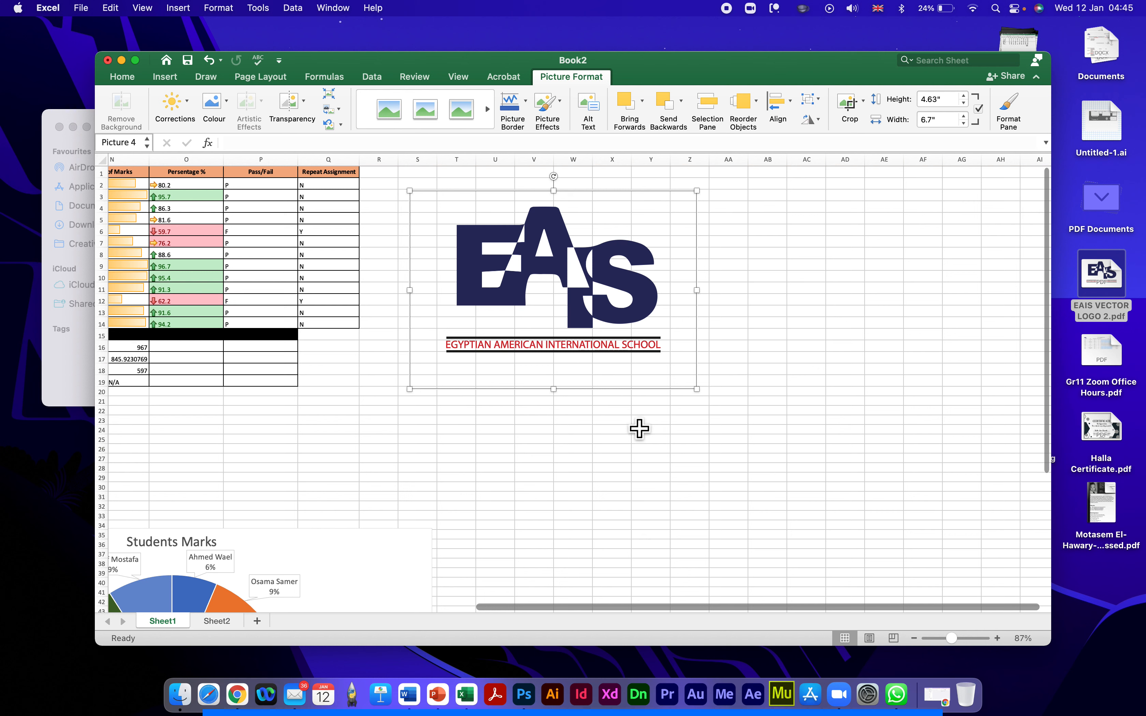
pyautogui.click(742, 249)
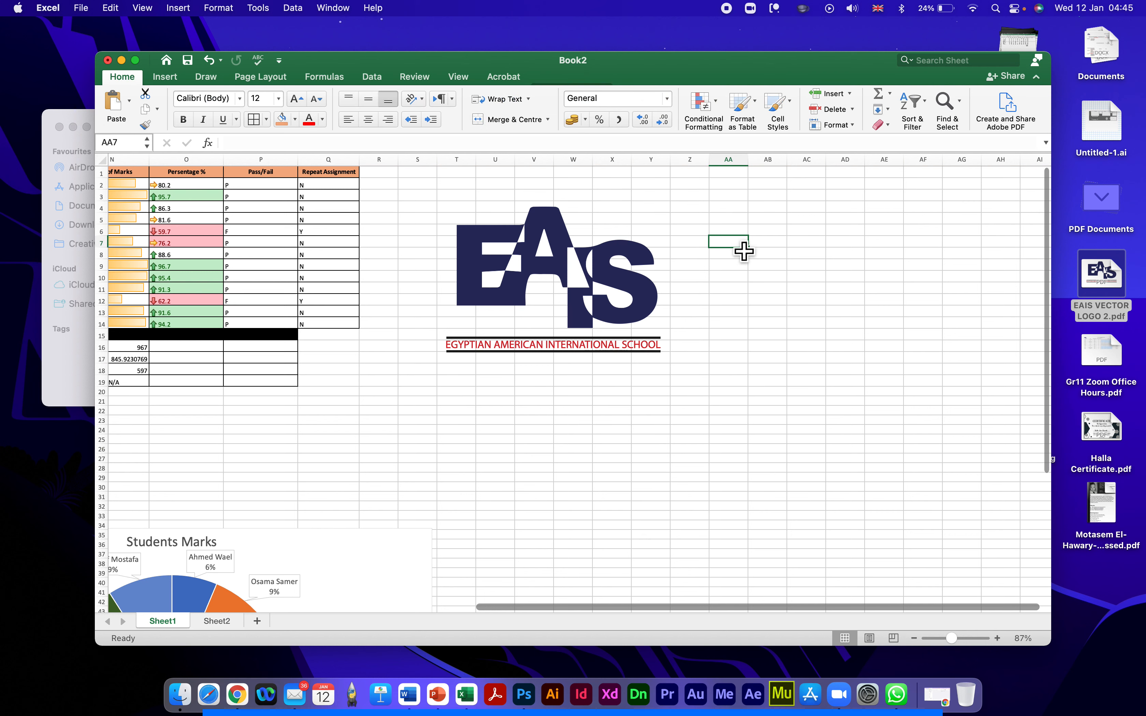
pyautogui.click(754, 449)
# Step: Move the EAIS logo to the empty area below the Students Marks column chart
pyautogui.click(603, 313)
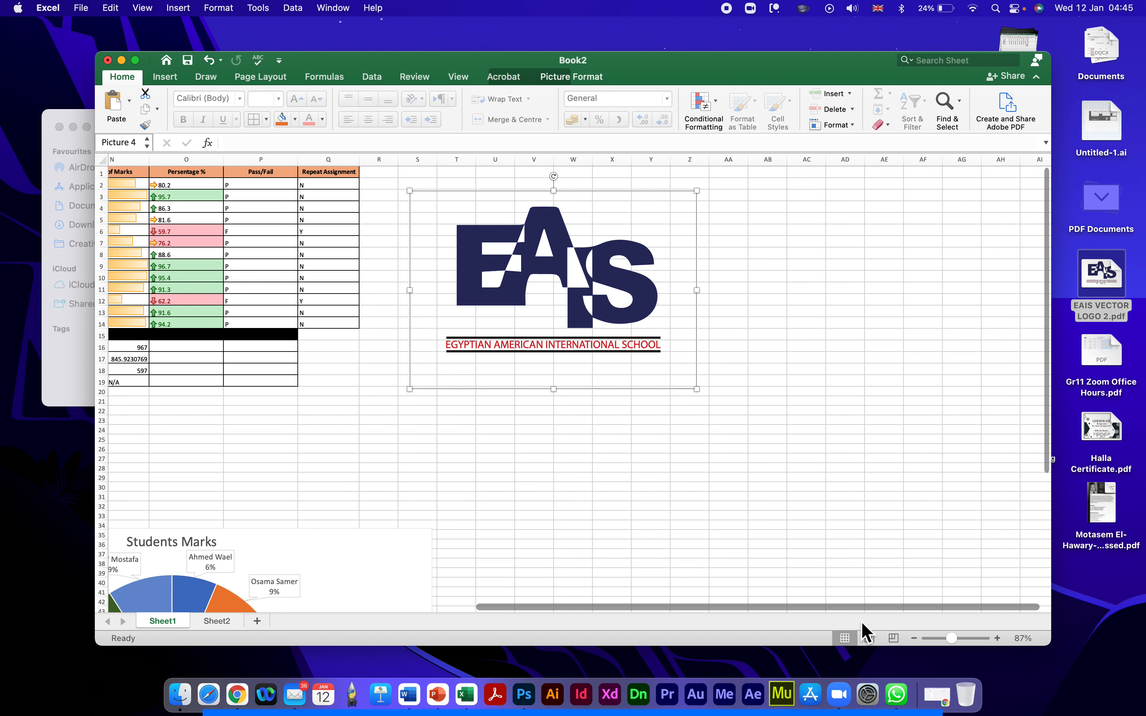
pyautogui.moveTo(949, 640); pyautogui.dragTo(933, 639)
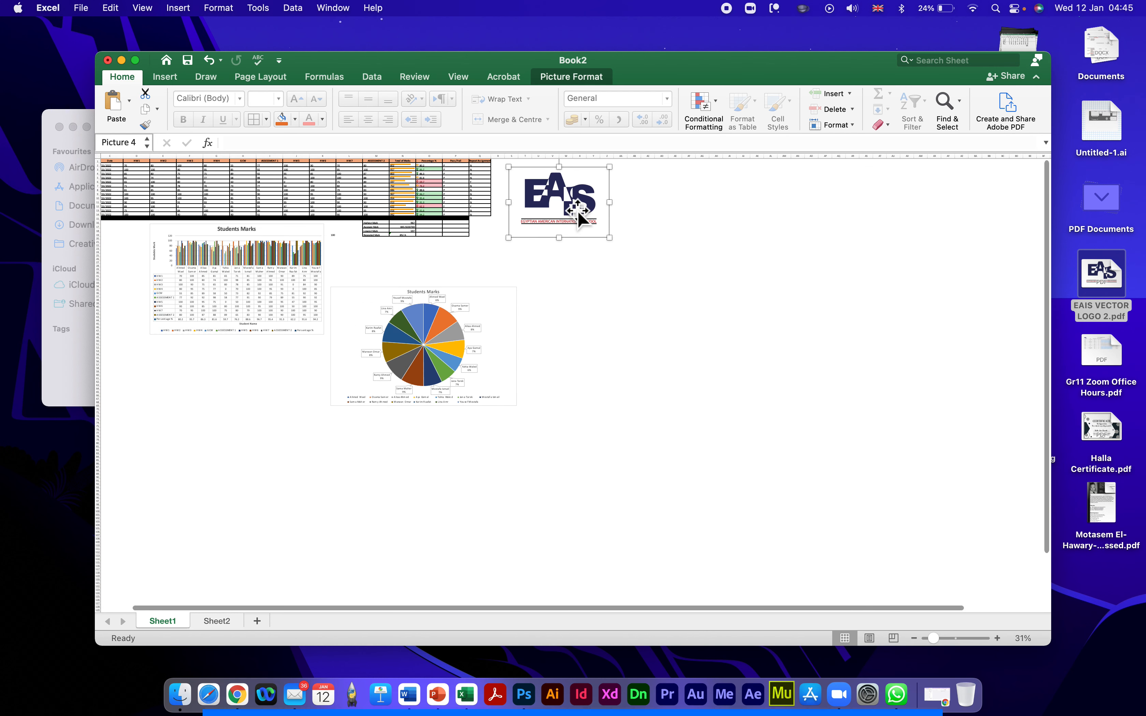
pyautogui.moveTo(580, 220); pyautogui.dragTo(214, 493)
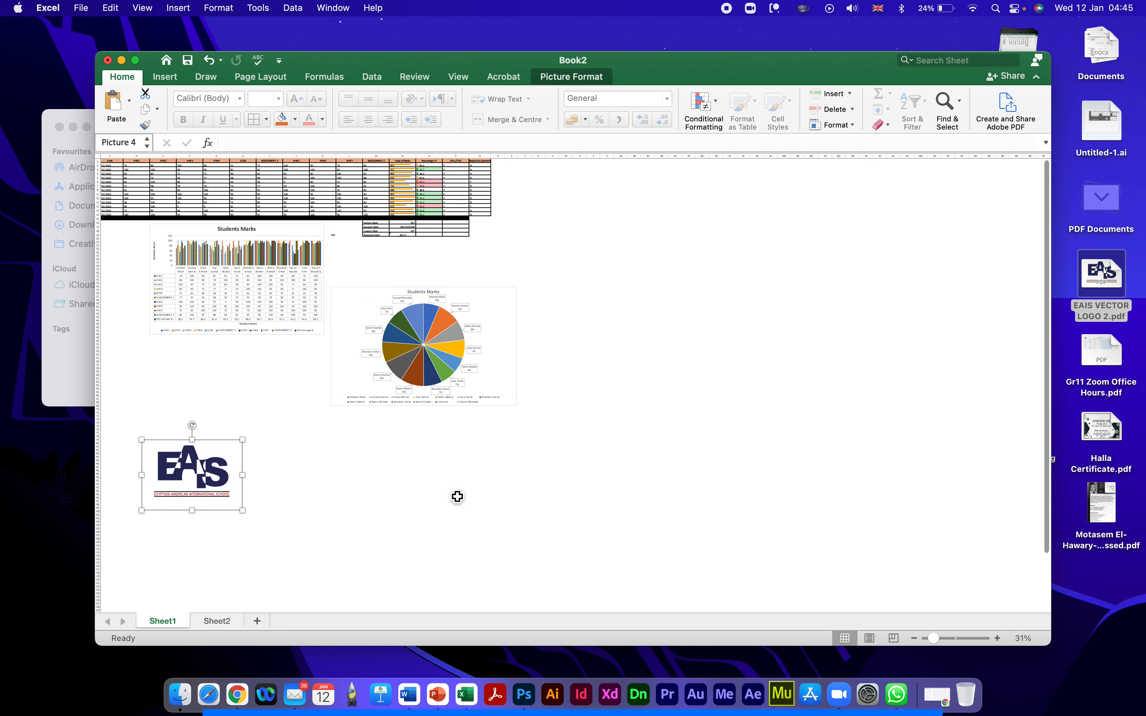
pyautogui.click(954, 638)
pyautogui.scroll(-10, 624, 487)
pyautogui.hscroll(4, 624, 486)
pyautogui.hscroll(-3, 624, 487)
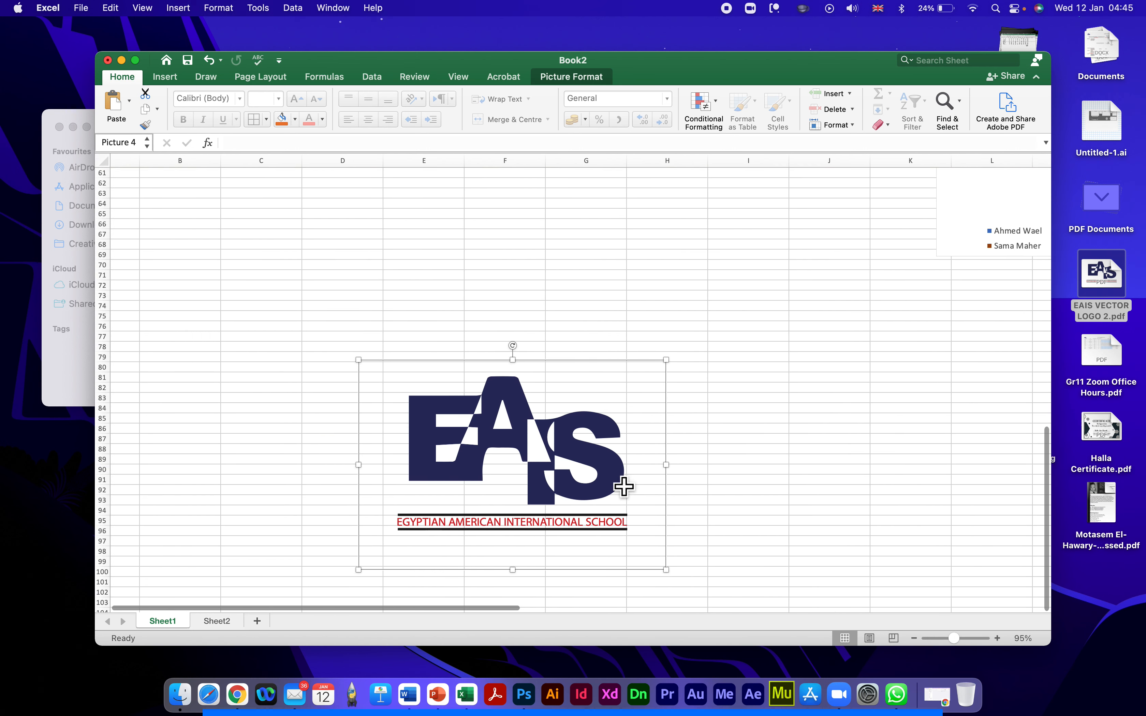
# Step: Collapse rows 45 to 79 between the charts and the EAIS logo
pyautogui.moveTo(115, 371); pyautogui.dragTo(125, 176)
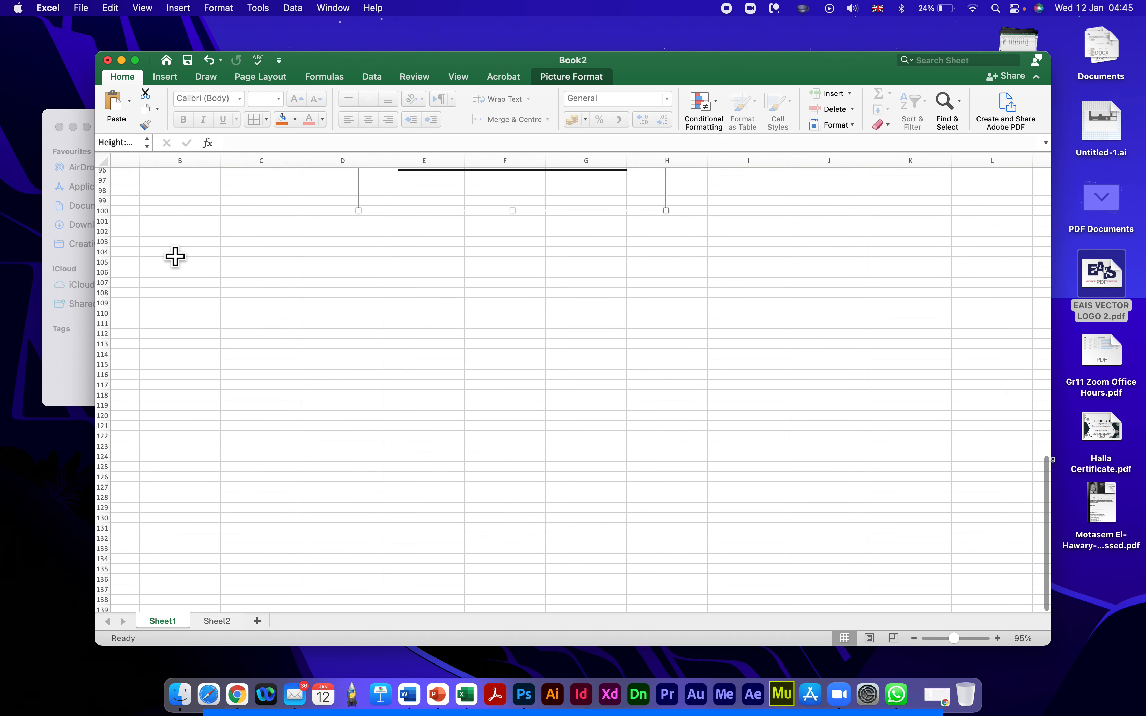
pyautogui.scroll(12, 382, 401)
pyautogui.scroll(3, 381, 401)
pyautogui.scroll(-10, 381, 401)
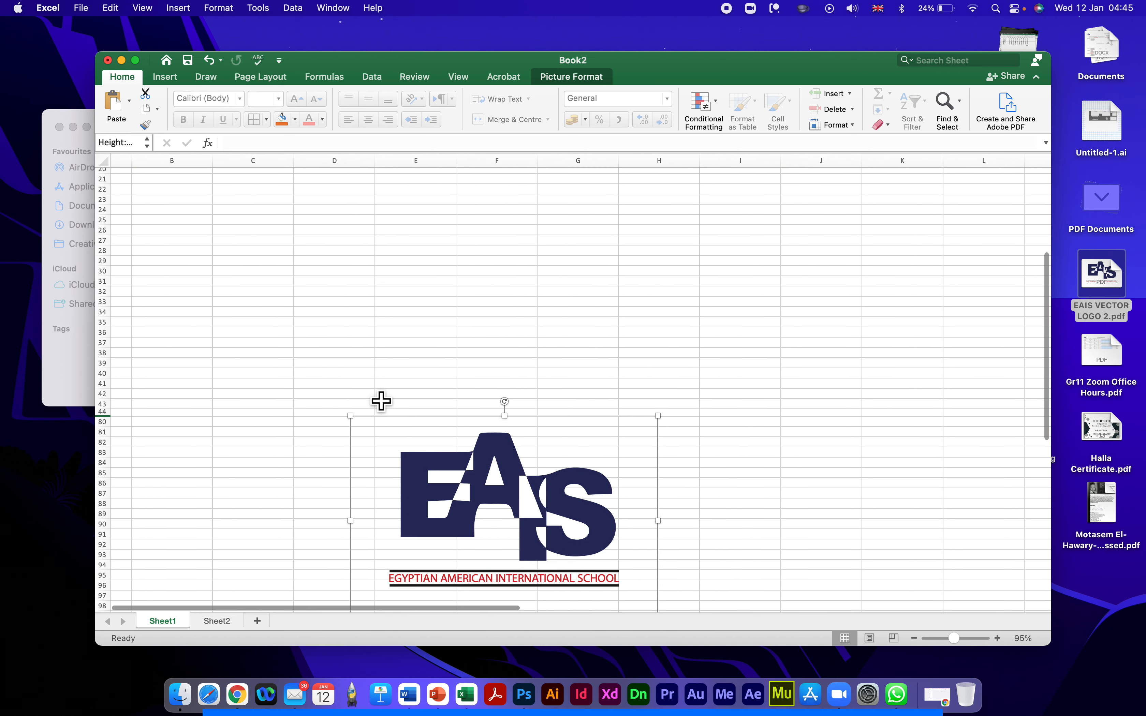
pyautogui.scroll(10, 381, 401)
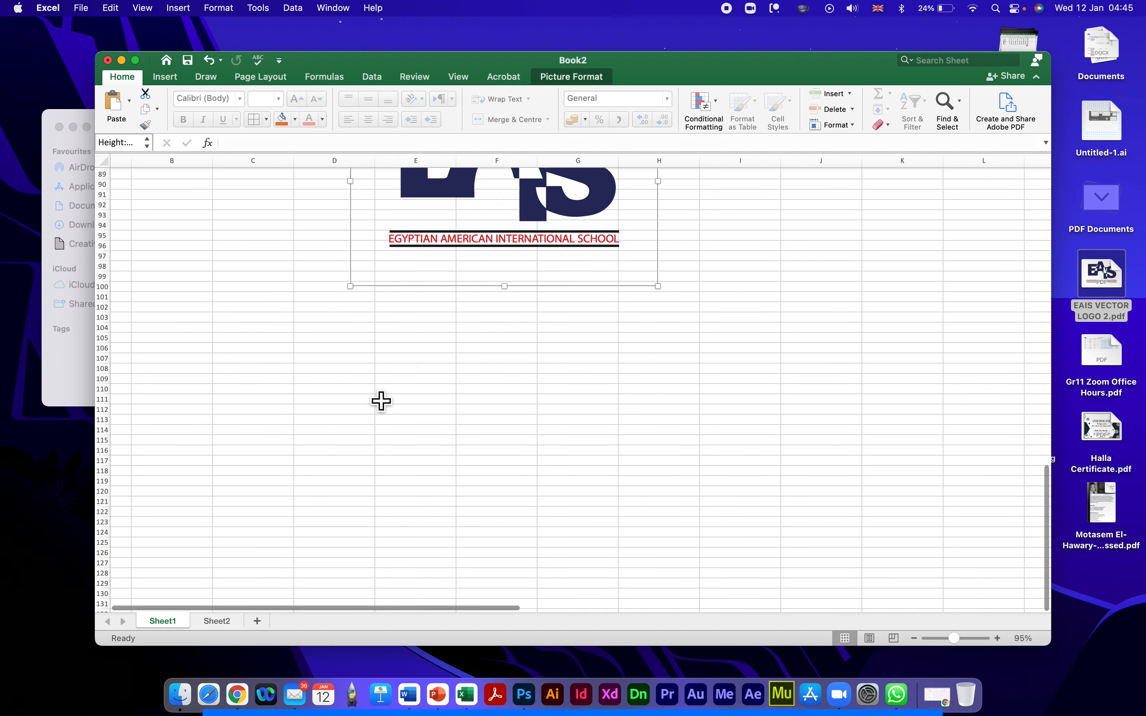
pyautogui.scroll(-5, 381, 401)
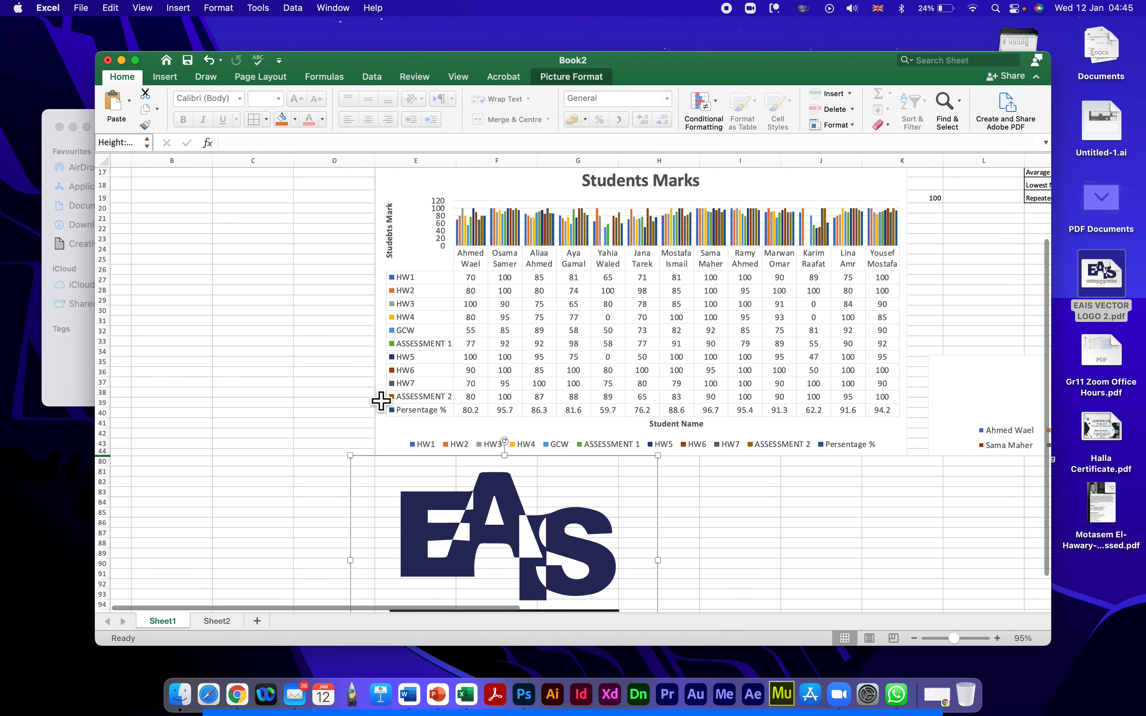
pyautogui.hscroll(-3, 217, 403)
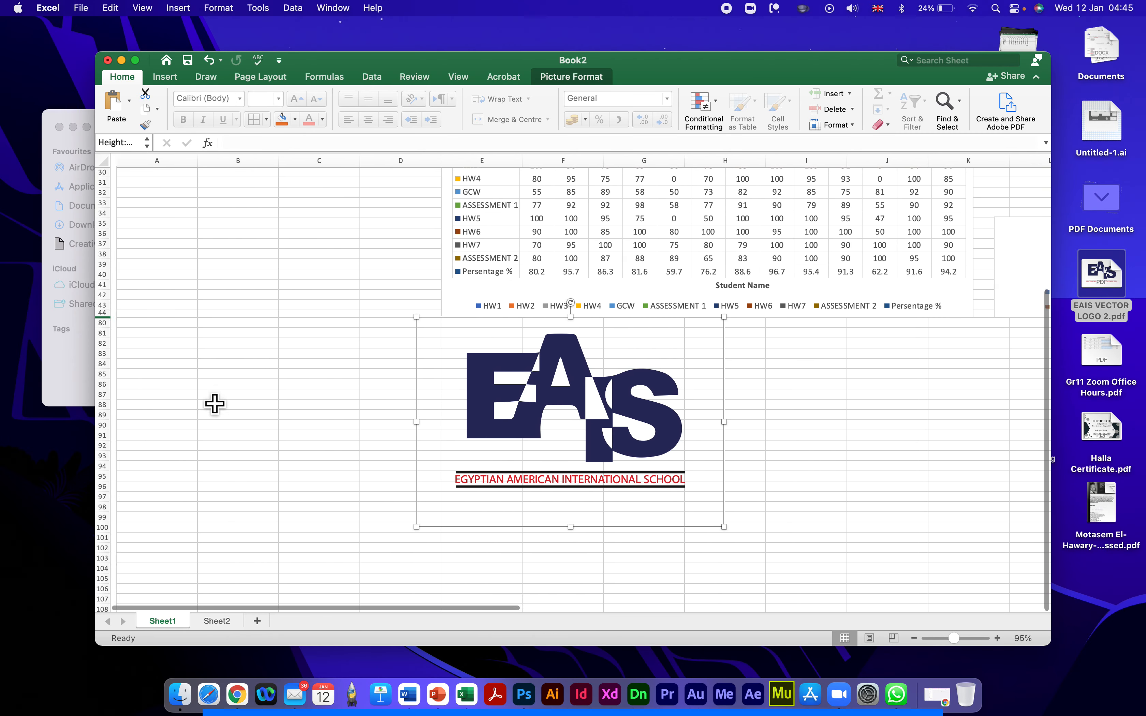
# Step: Increase the height of row 88 to make cell A88 tall enough to hold the logo
pyautogui.click(113, 421)
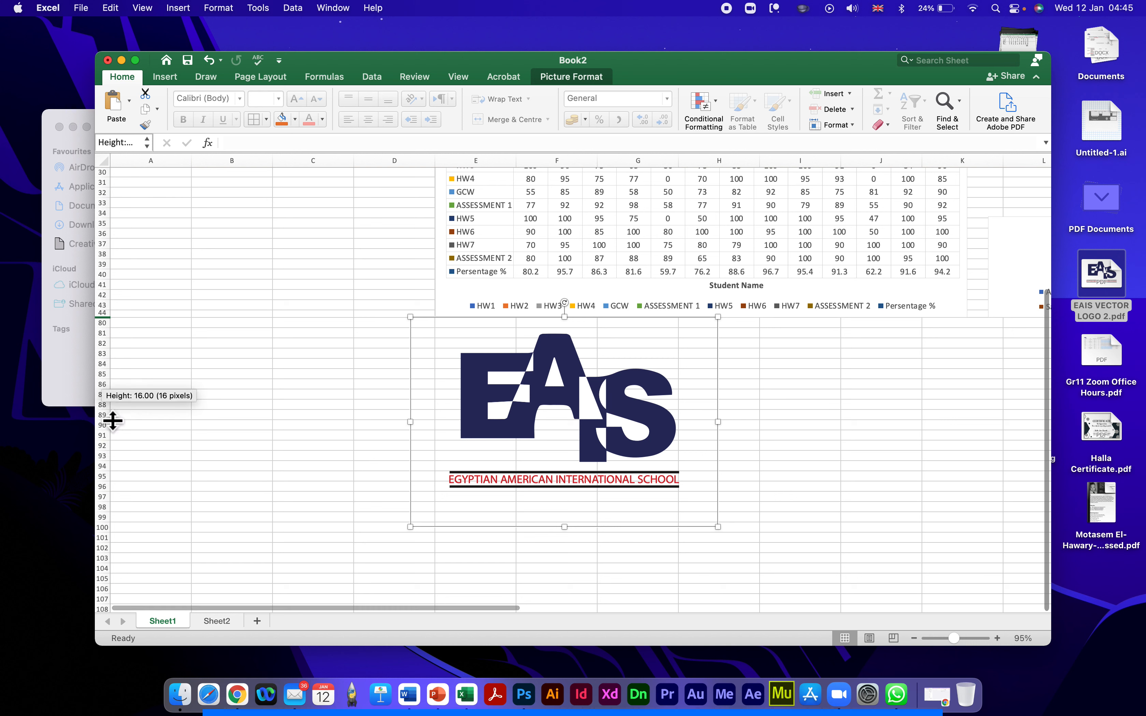
pyautogui.click(127, 406)
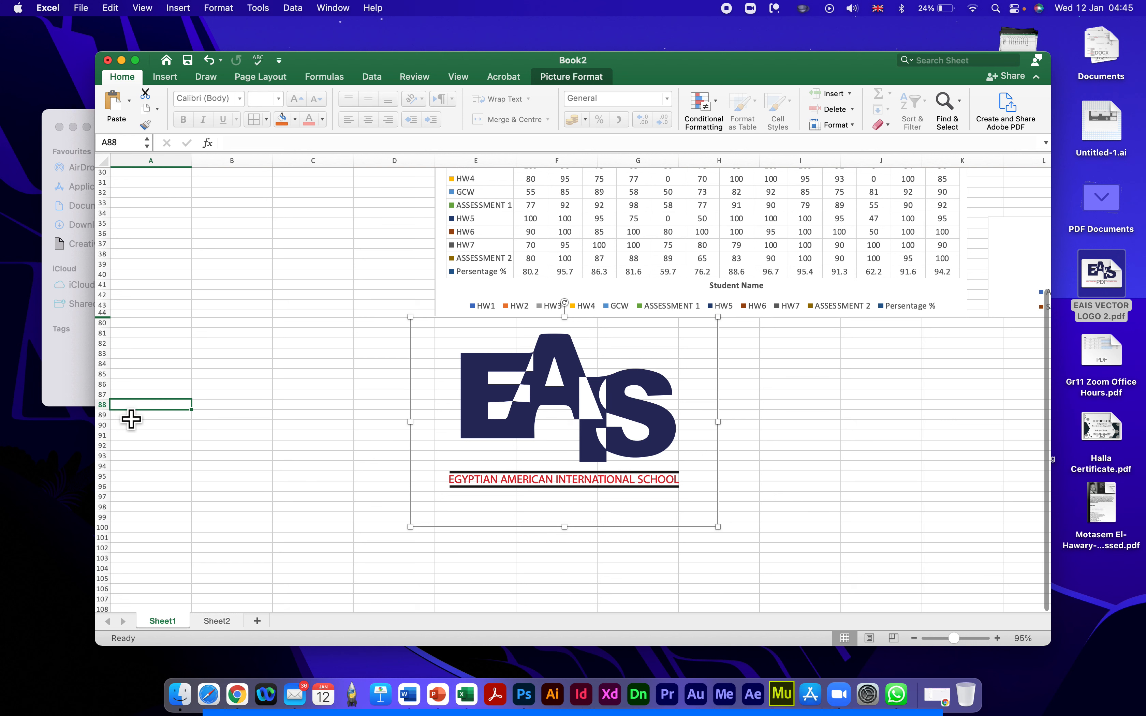
pyautogui.moveTo(113, 410); pyautogui.dragTo(115, 521)
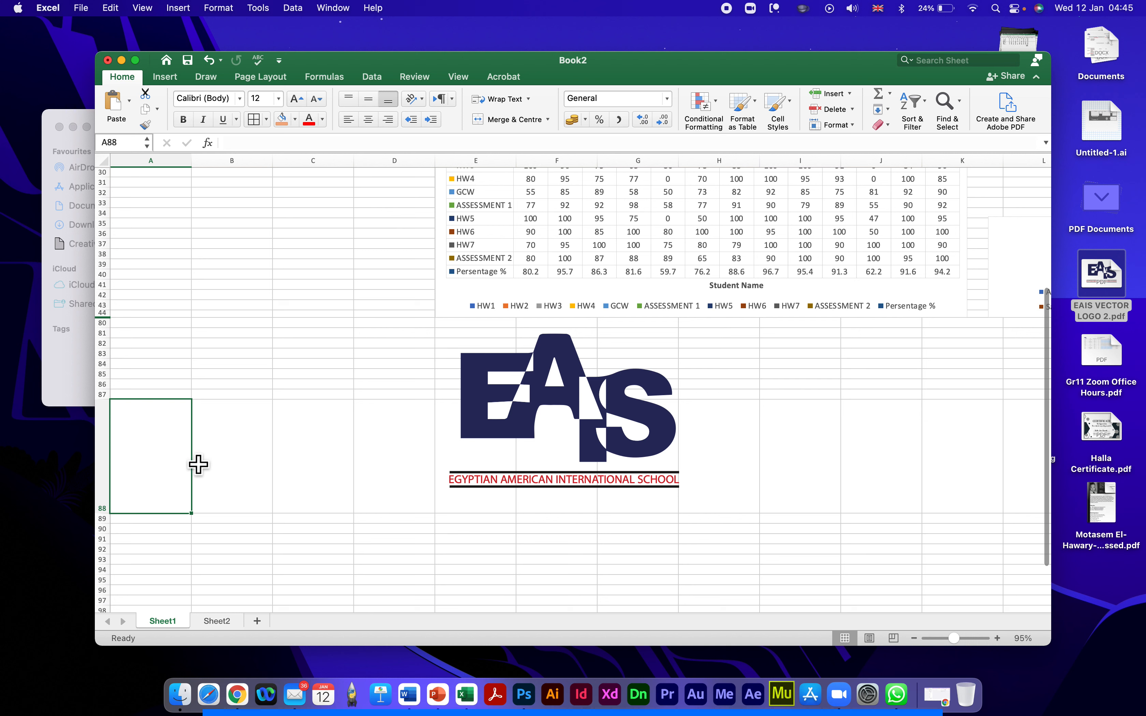
# Step: Move the EAIS logo to cell A88 and scale it down to roughly the width of column A
pyautogui.click(533, 433)
pyautogui.moveTo(534, 433); pyautogui.dragTo(184, 465)
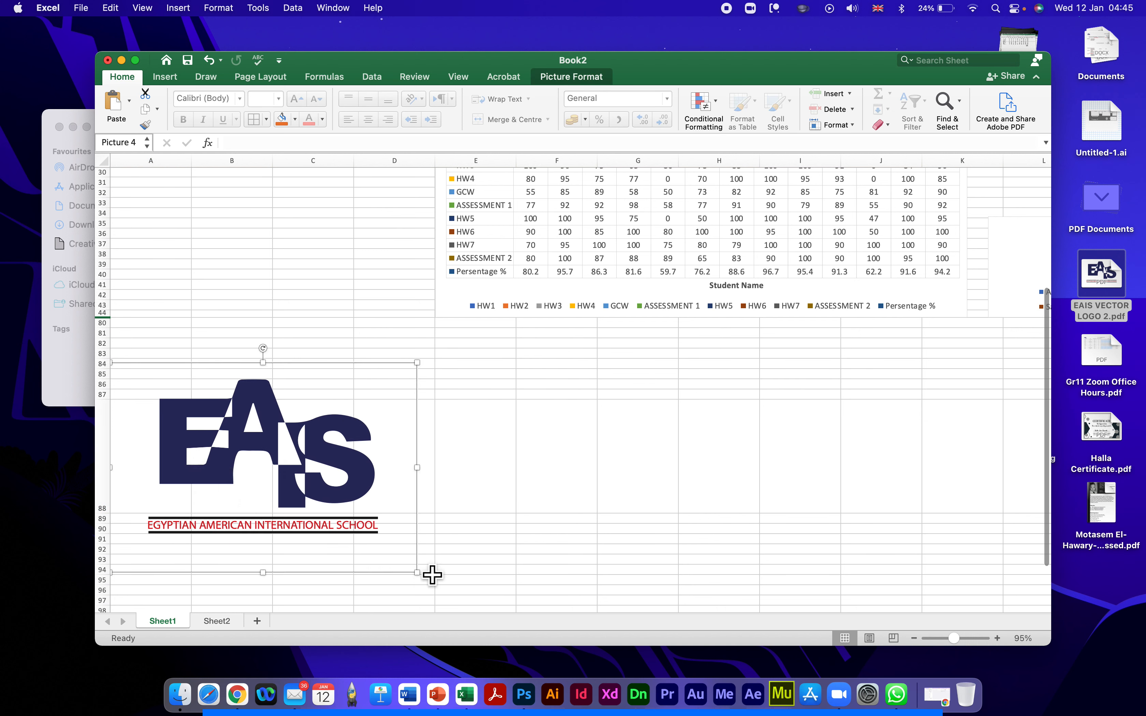
pyautogui.moveTo(427, 582); pyautogui.dragTo(182, 443)
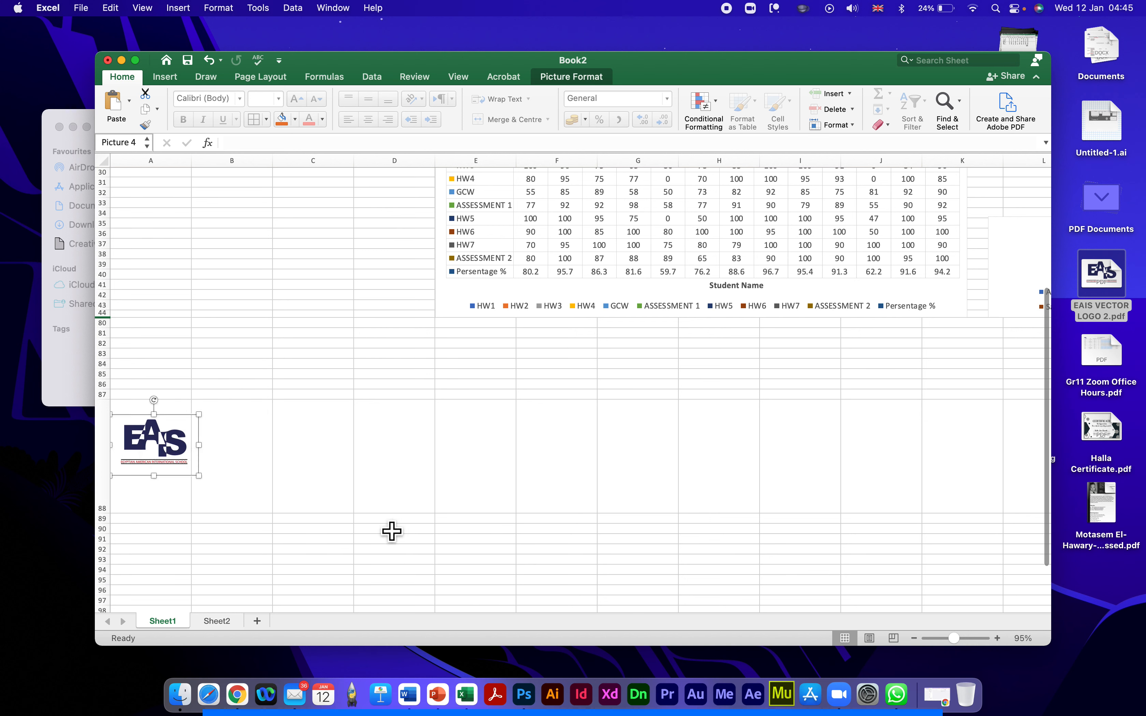
pyautogui.click(408, 530)
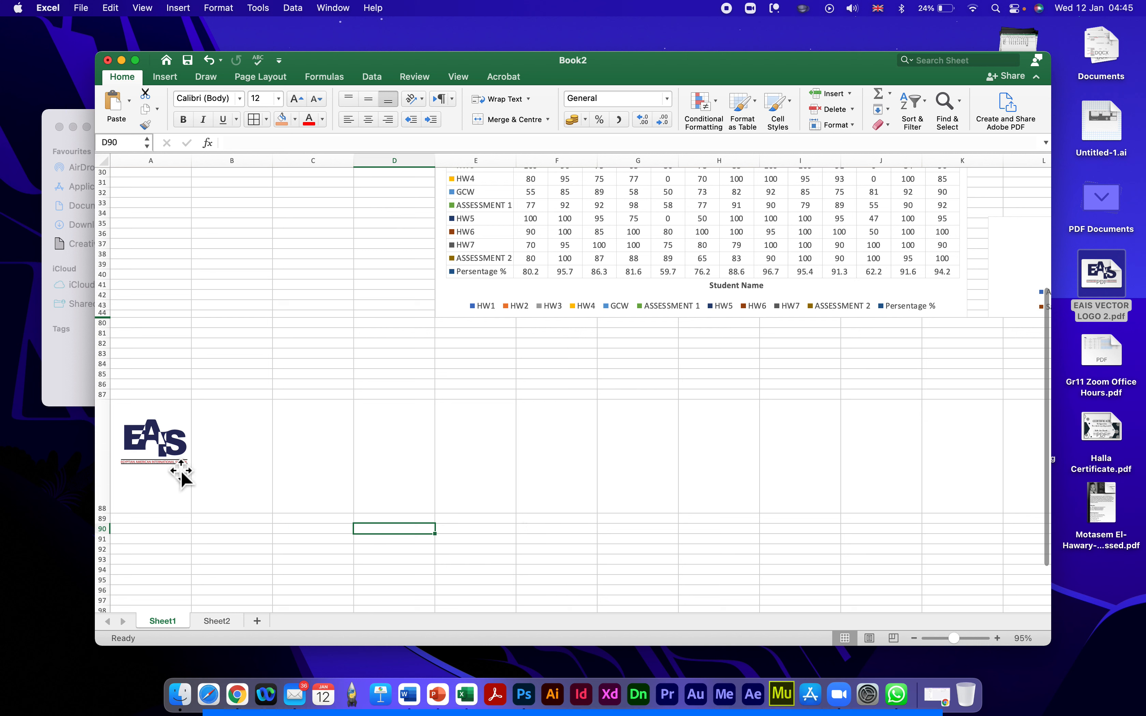
# Step: Shift the small EAIS logo slightly down to centre it vertically in cell A88, then deselect it
pyautogui.click(168, 449)
pyautogui.moveTo(168, 449); pyautogui.dragTo(168, 460)
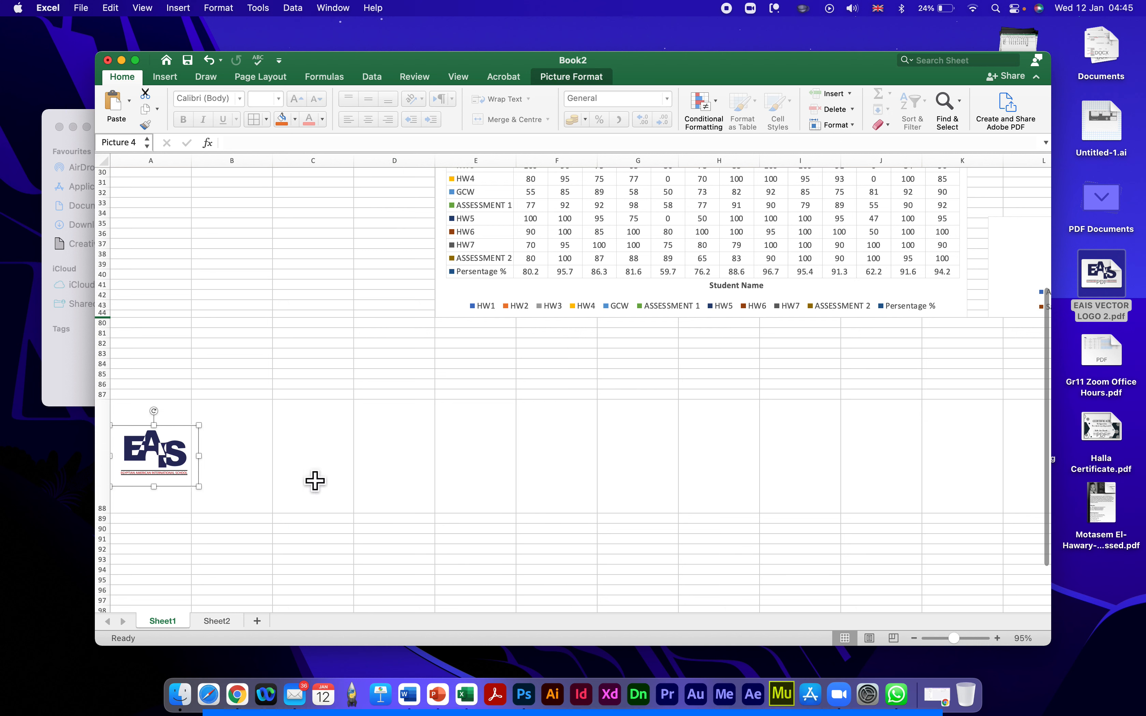
pyautogui.click(315, 481)
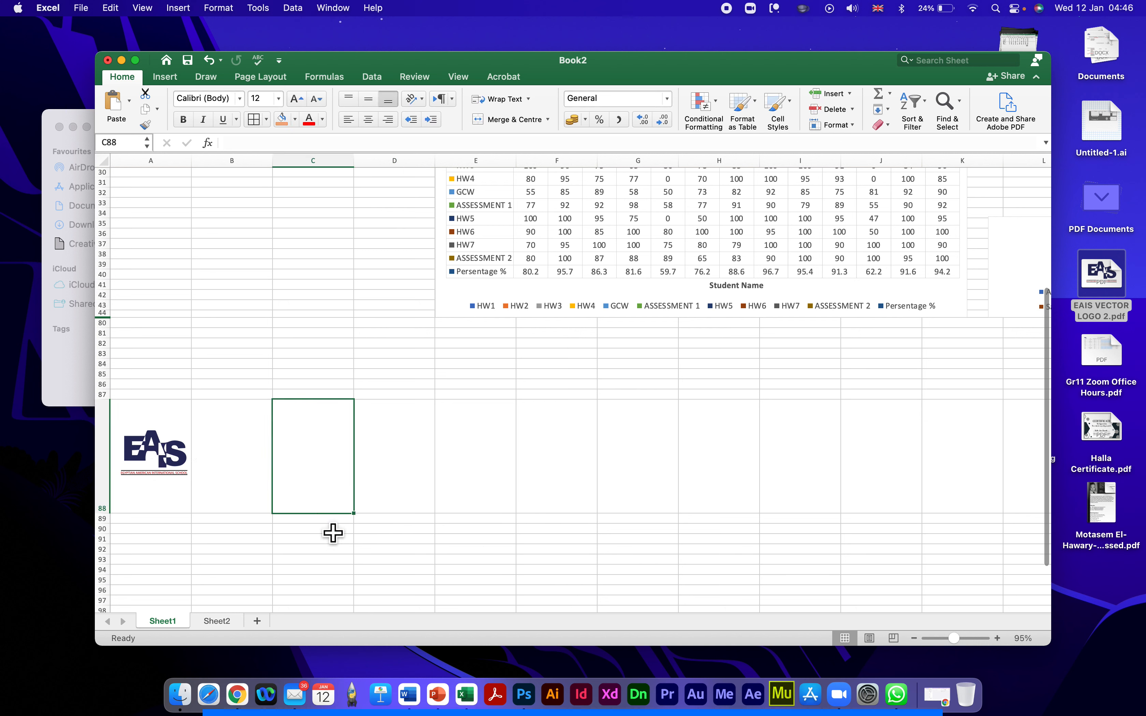
pyautogui.click(567, 579)
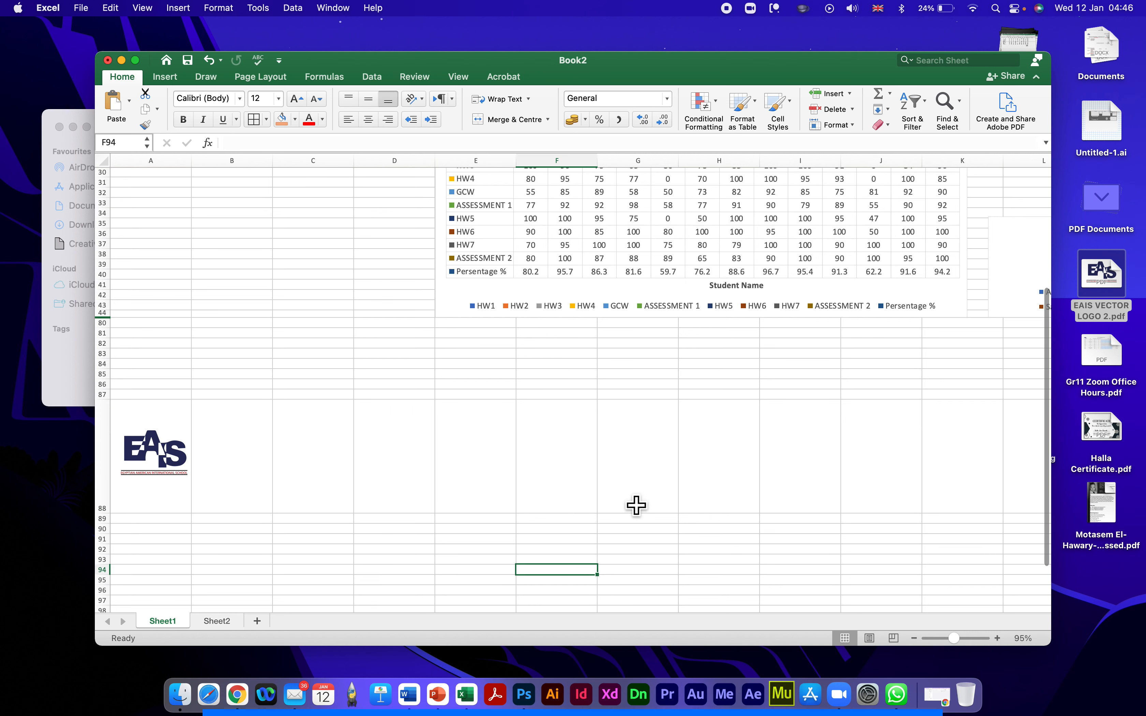
pyautogui.scroll(15, 636, 505)
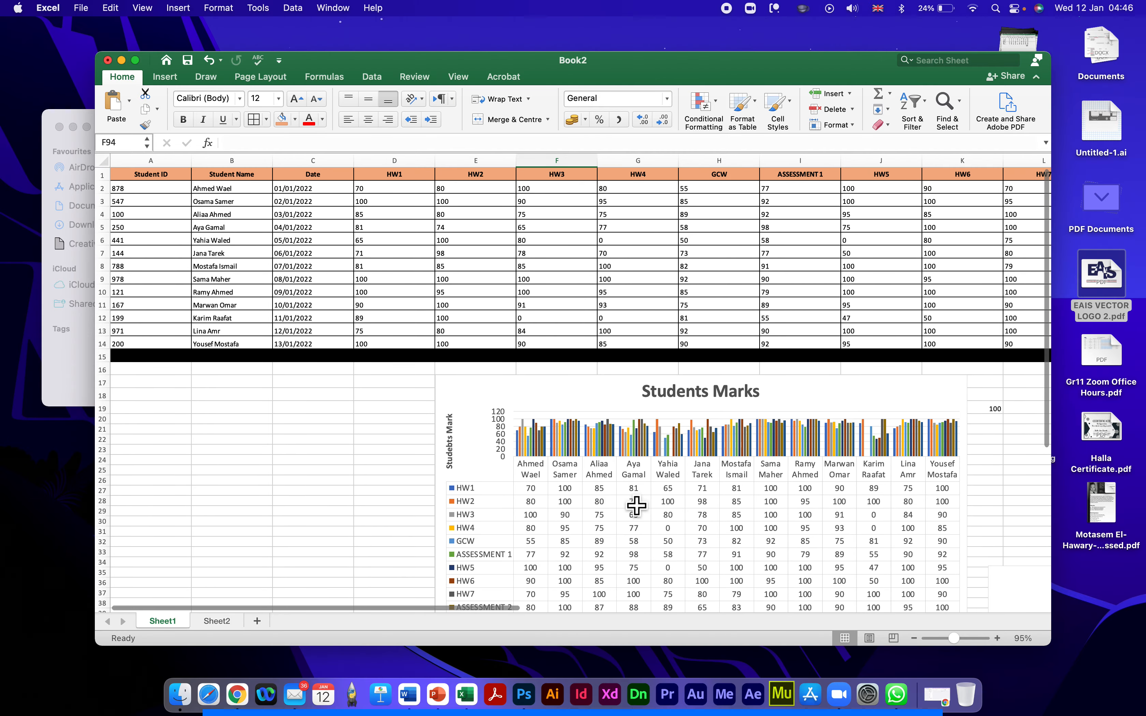
# Step: Add filter controls to the header row of the marks table and sort the rows by Student Name in ascending order
pyautogui.click(225, 178)
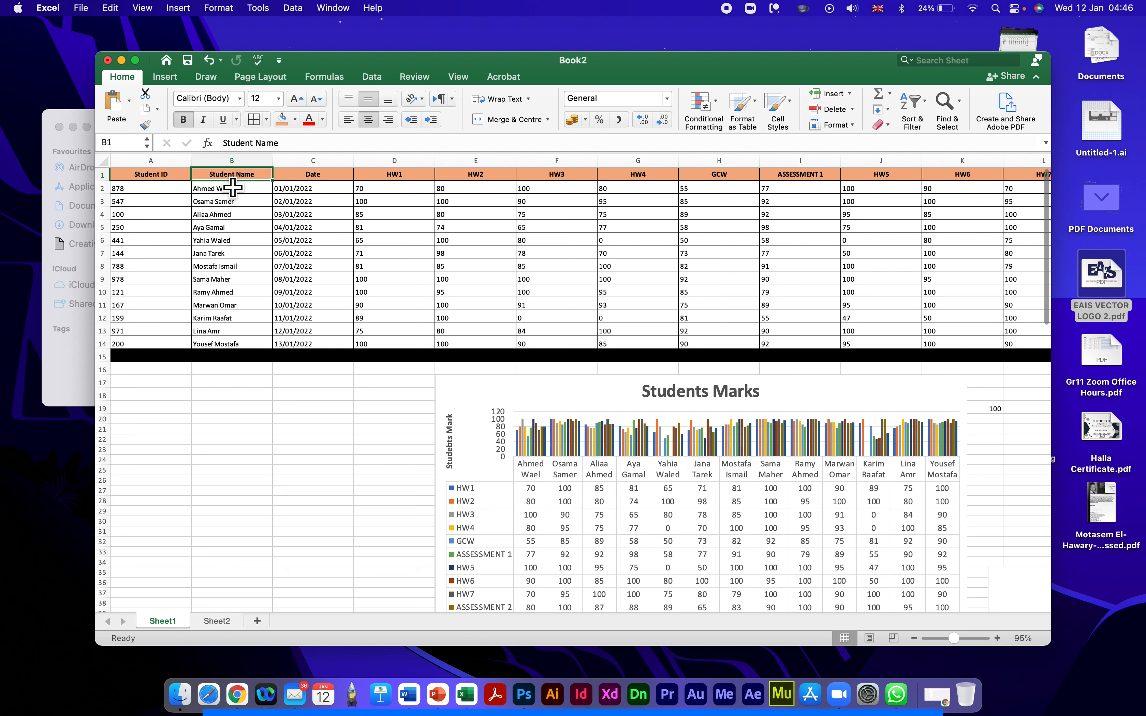
pyautogui.click(915, 109)
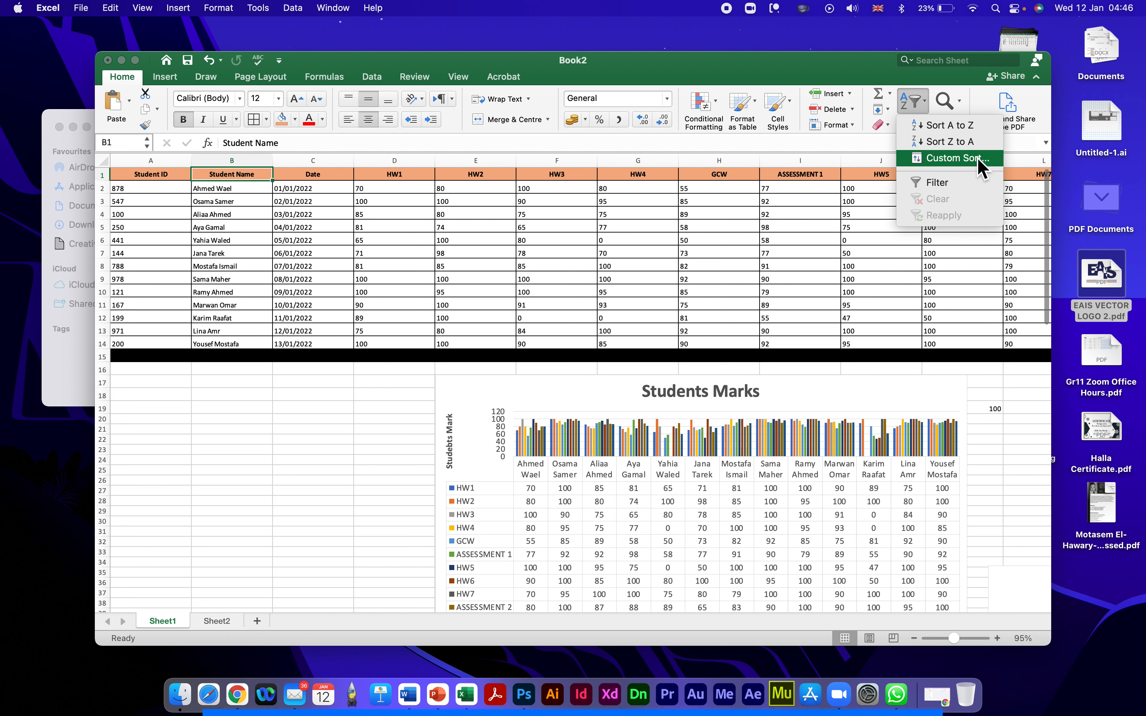
pyautogui.click(940, 184)
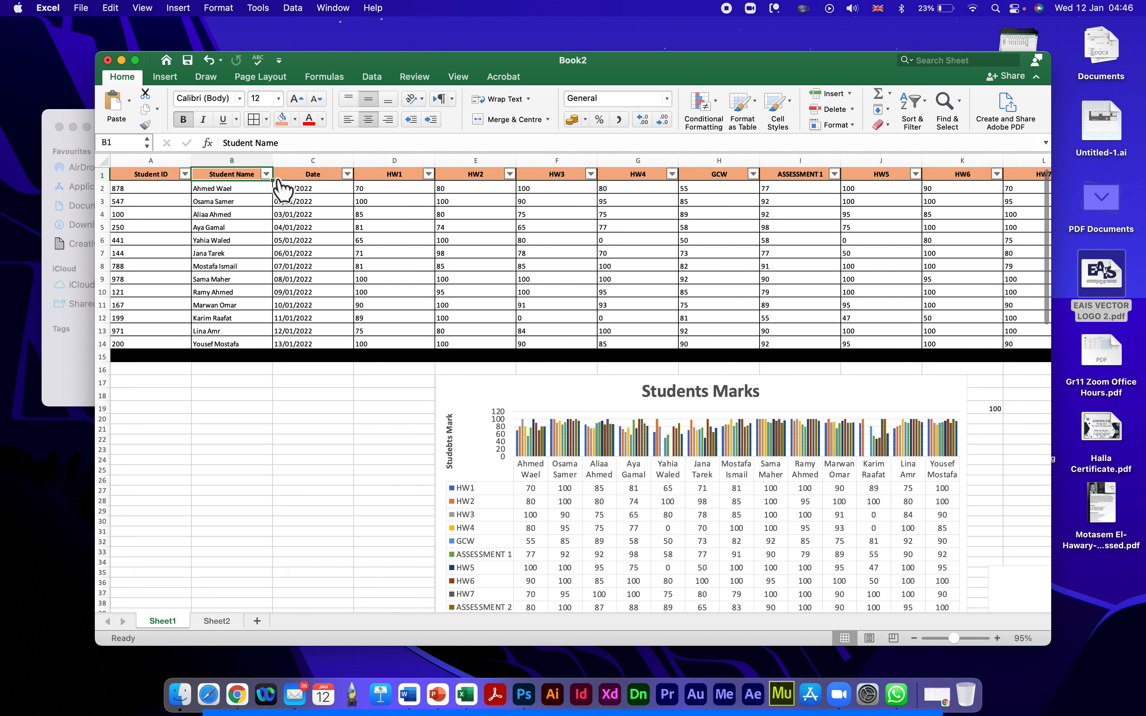
pyautogui.click(267, 175)
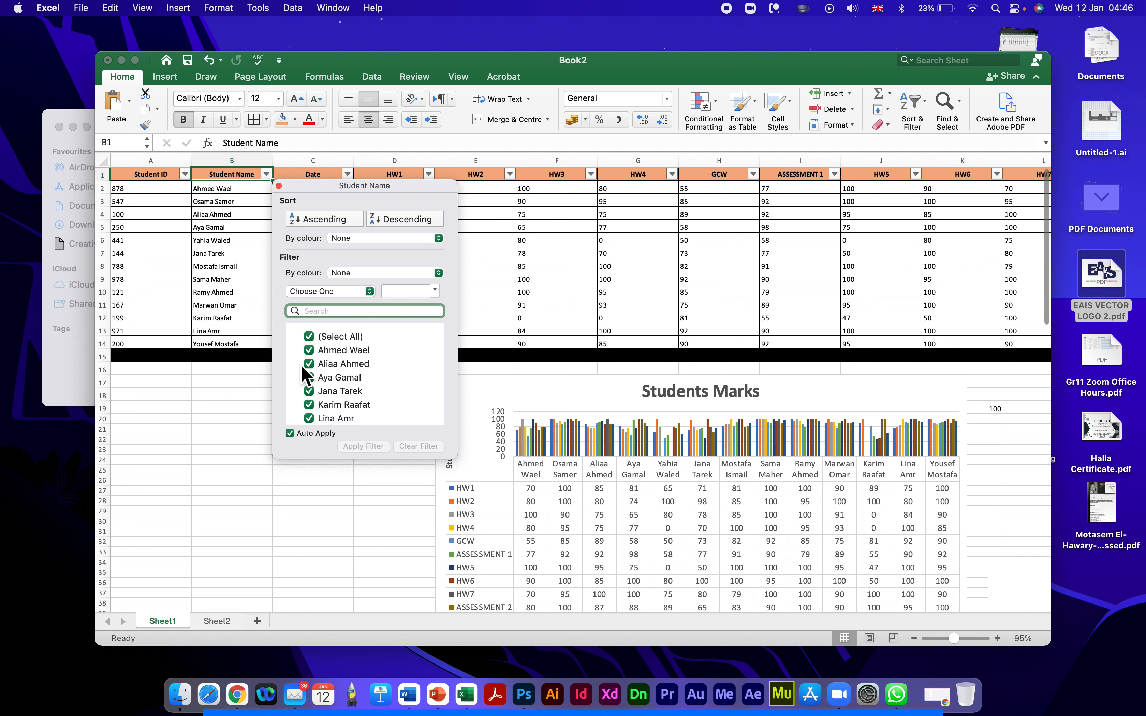
pyautogui.click(321, 220)
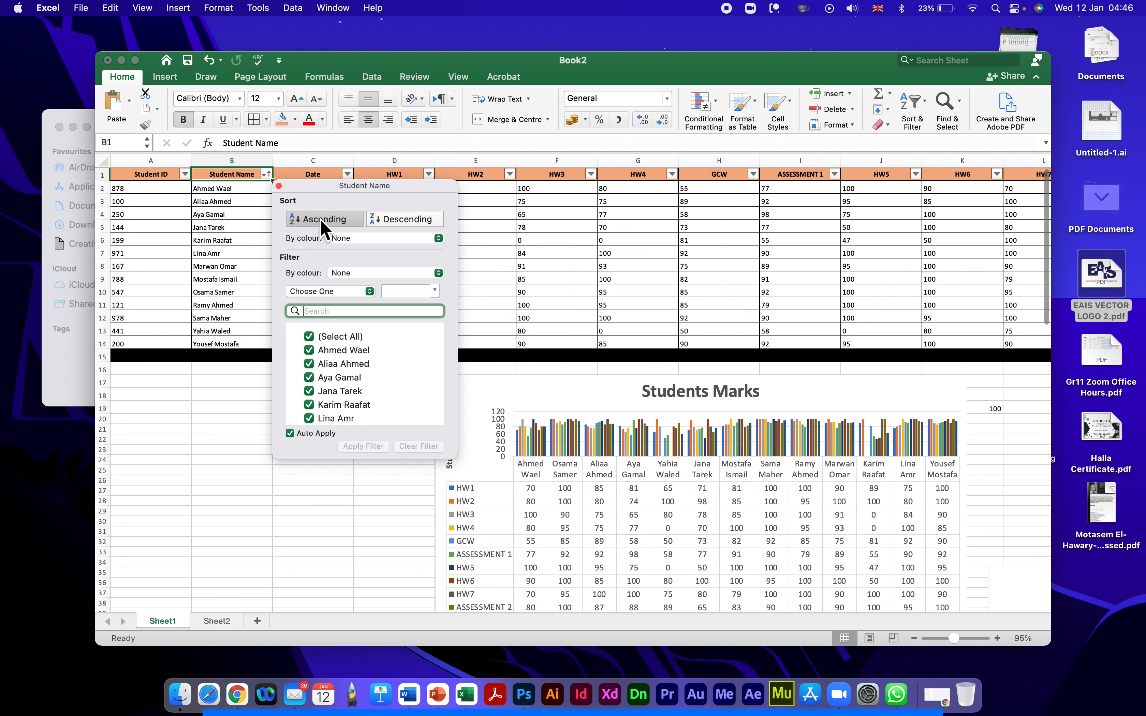
pyautogui.click(224, 452)
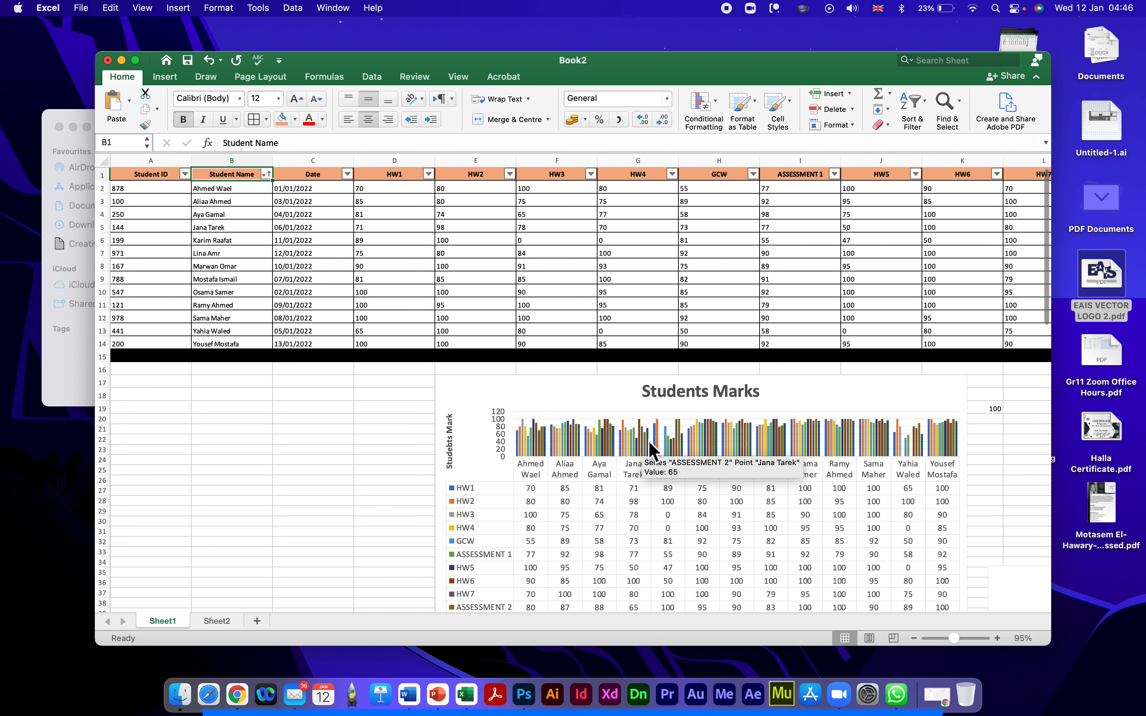
# Step: Check the pie chart on Sheet2 and the total and percentage columns on Sheet1 against the sorted student order
pyautogui.click(217, 622)
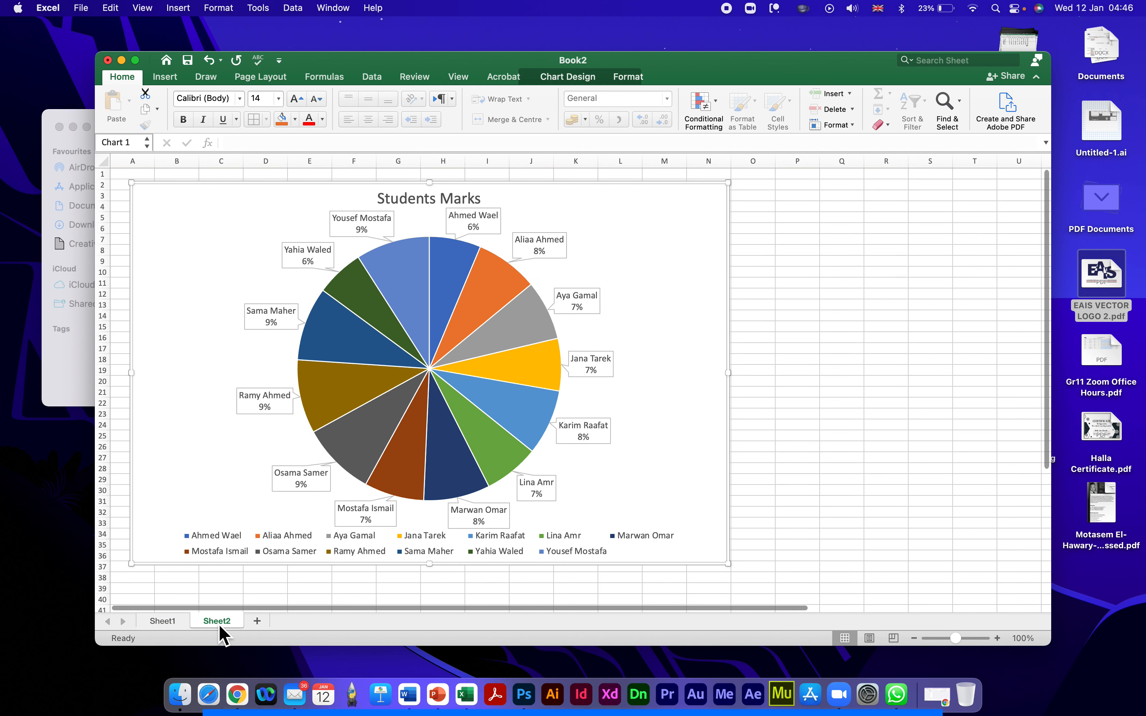
pyautogui.click(161, 621)
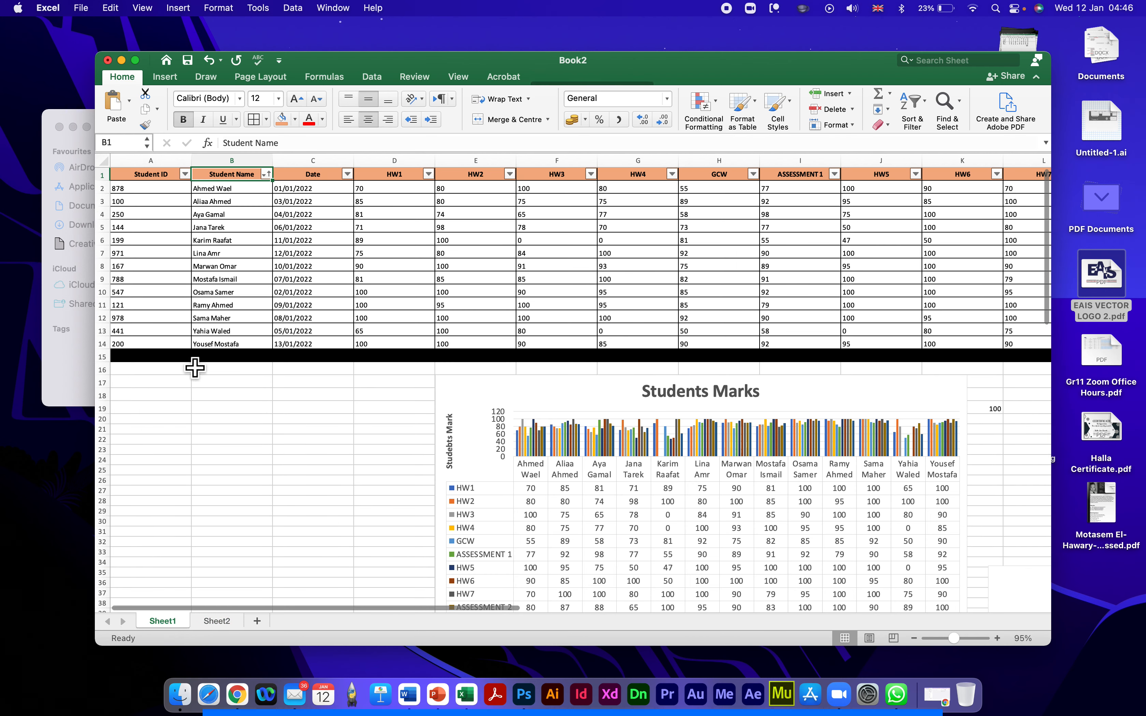
pyautogui.hscroll(10, 509, 318)
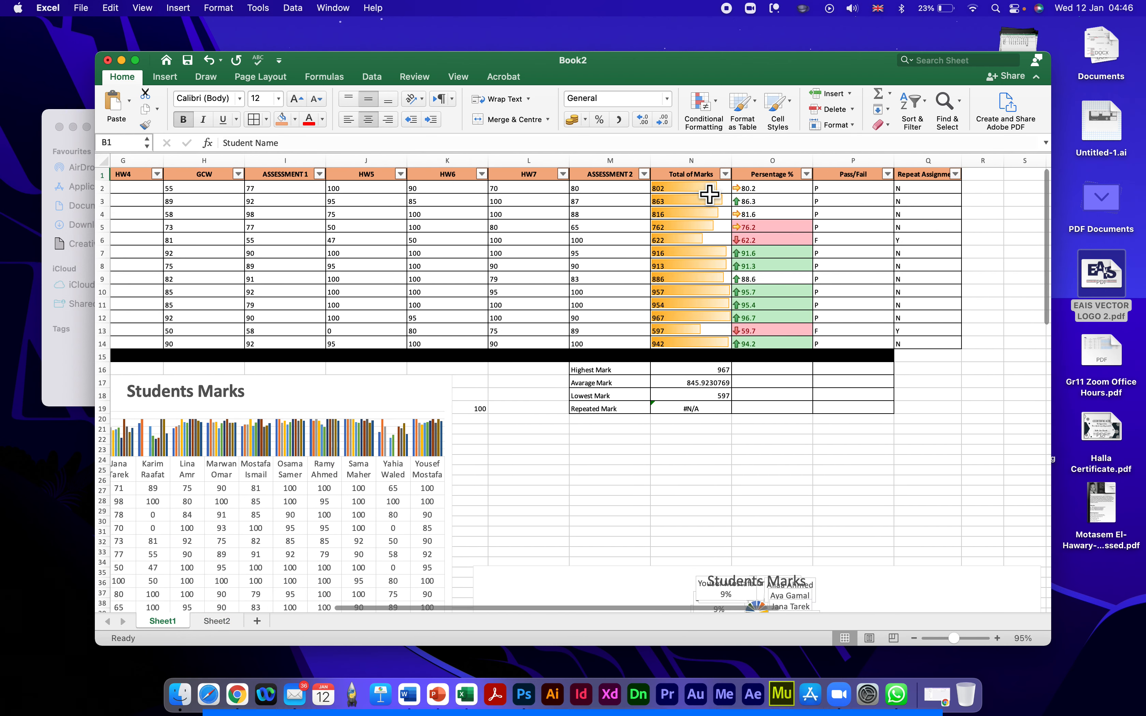
pyautogui.hscroll(-5, 415, 327)
pyautogui.hscroll(-3, 366, 325)
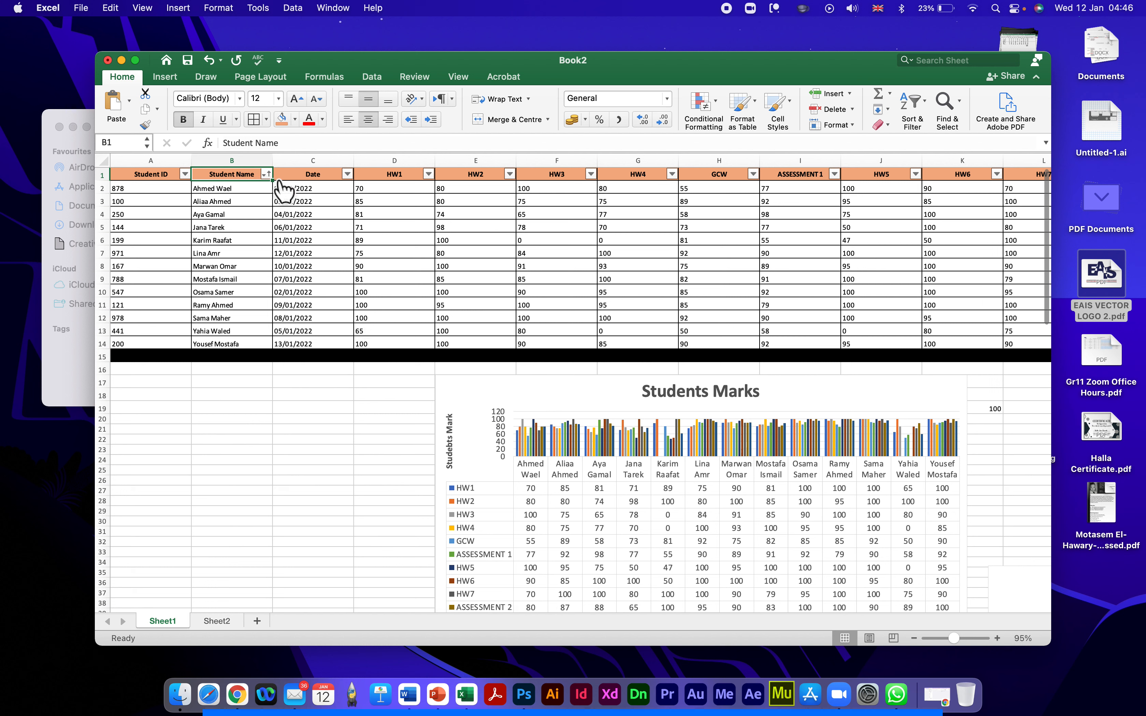
# Step: Clear the table's sort and filter state and remove the filter controls from the header row
pyautogui.click(912, 102)
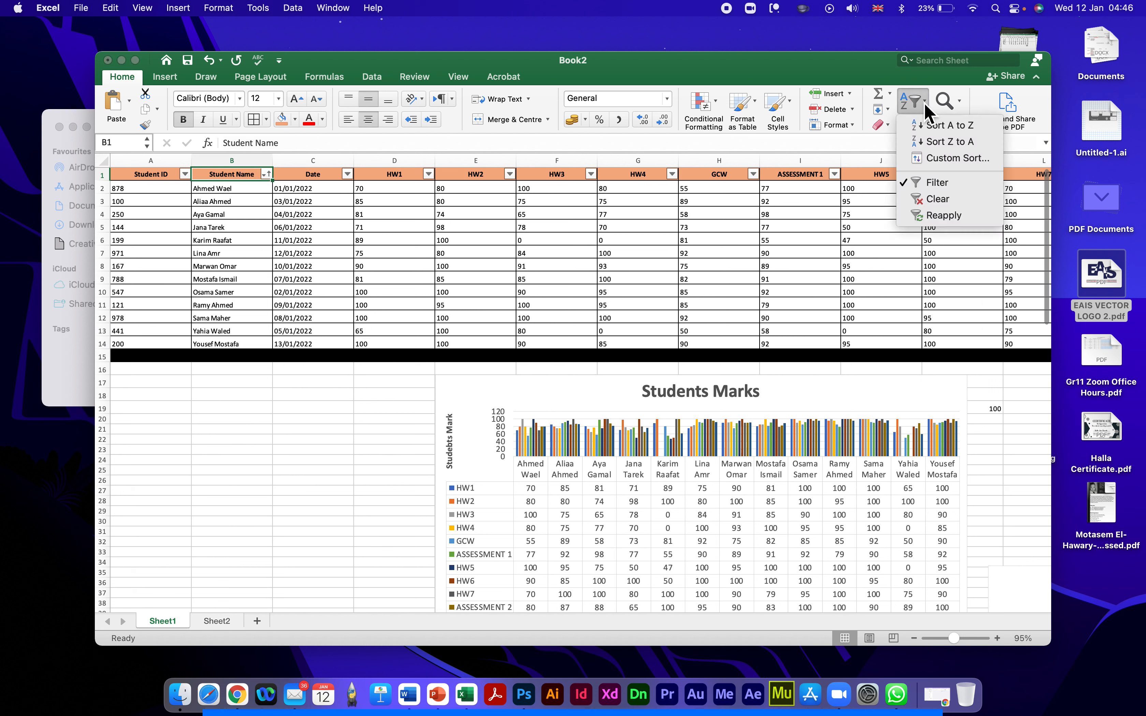
pyautogui.click(935, 204)
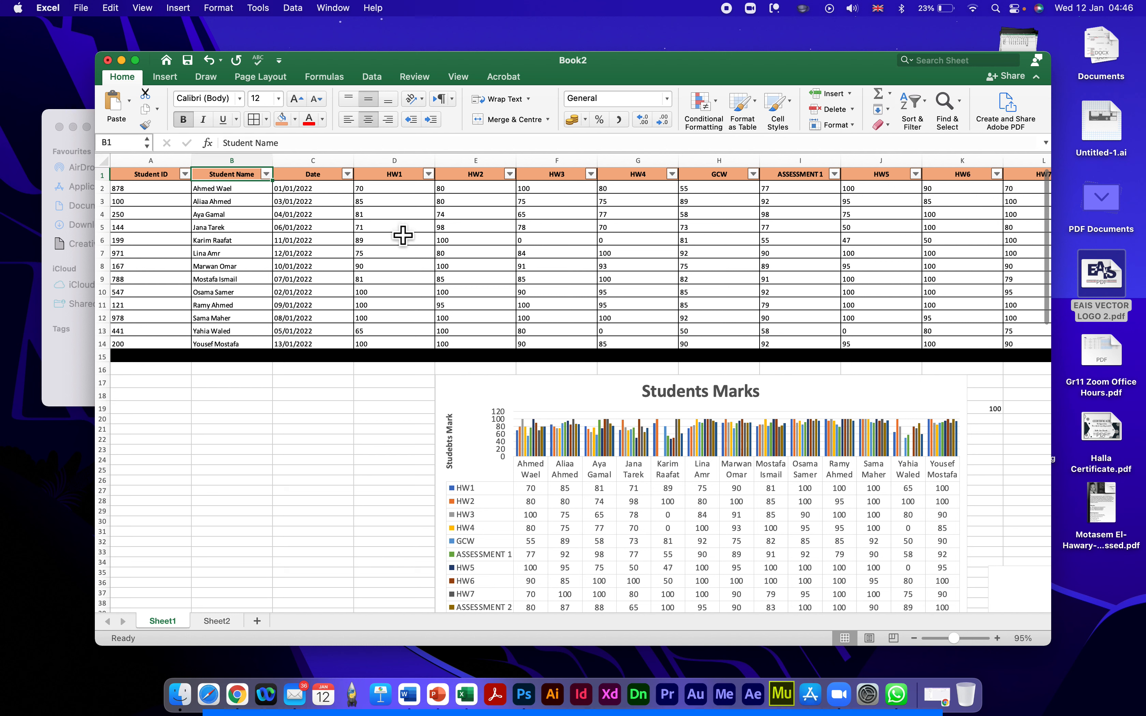
pyautogui.click(913, 110)
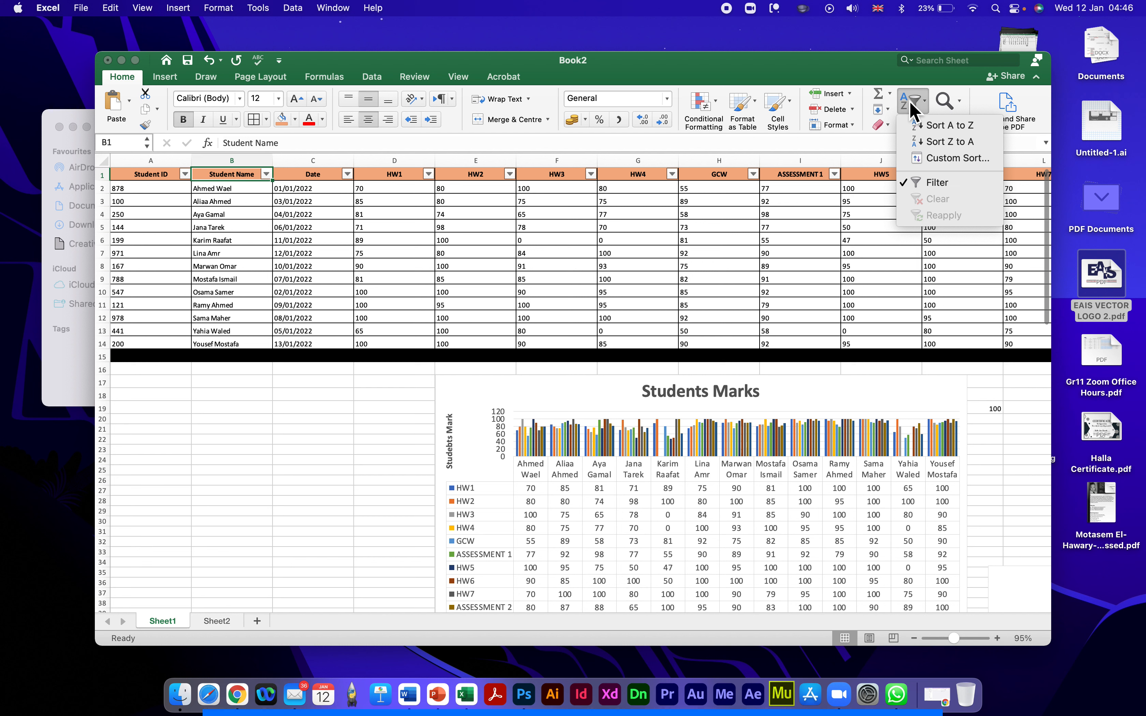
pyautogui.click(932, 182)
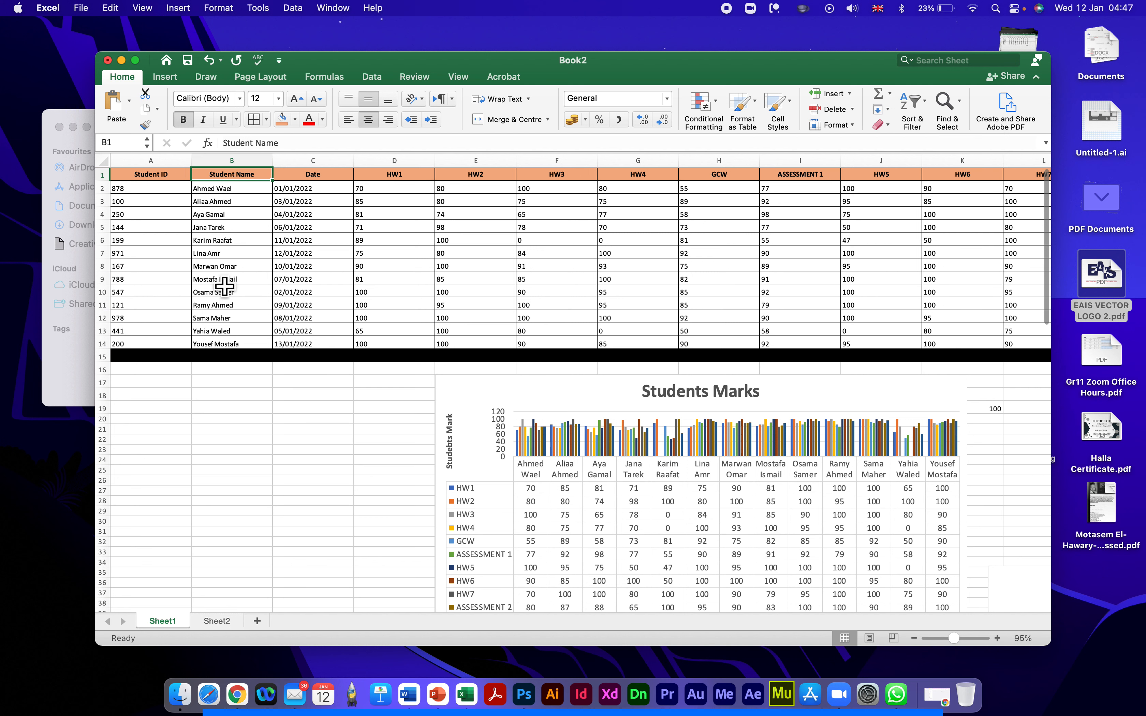
# Step: Fill the highest, average, lowest and repeated mark formulas from N16:N19 across into the percentage column, O16:O19
pyautogui.hscroll(10, 622, 267)
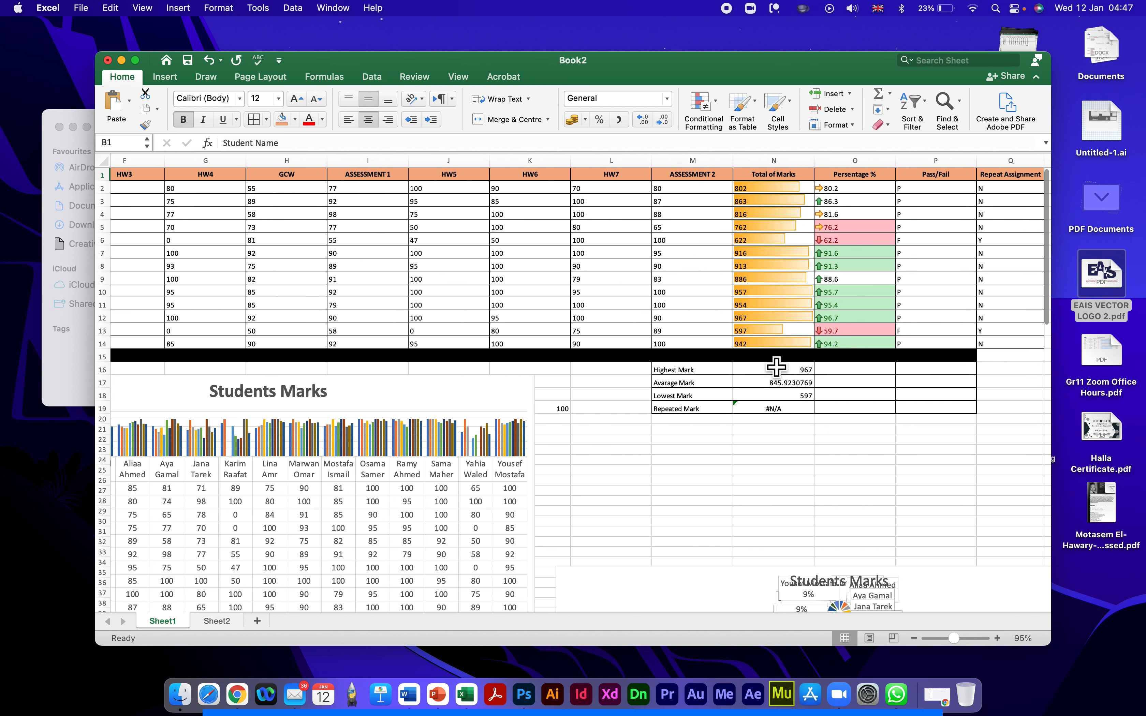
pyautogui.hscroll(6, 775, 367)
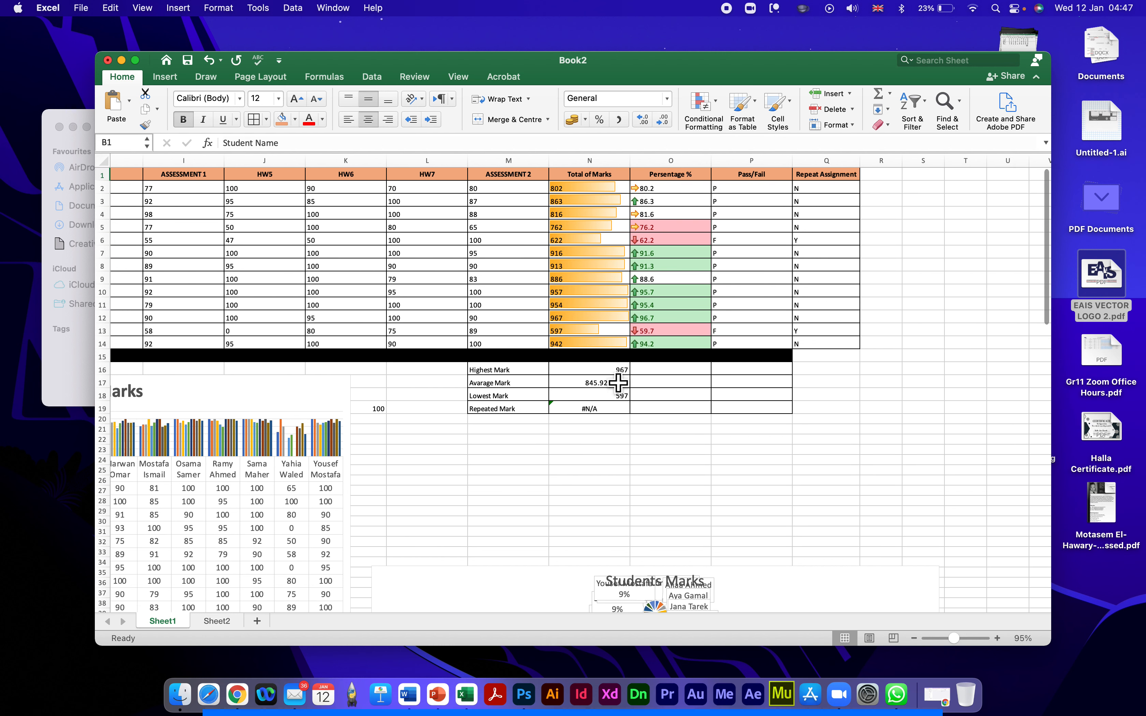
pyautogui.click(616, 372)
pyautogui.moveTo(642, 385); pyautogui.dragTo(698, 402)
pyautogui.click(615, 385)
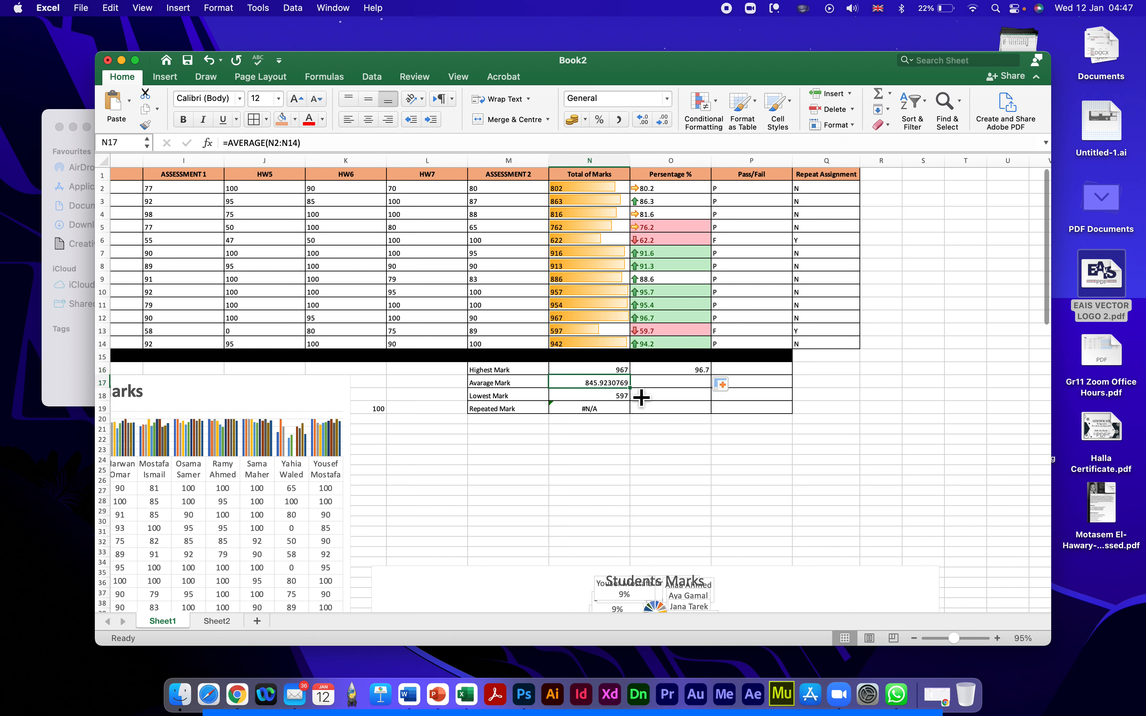
pyautogui.moveTo(630, 389); pyautogui.dragTo(705, 391)
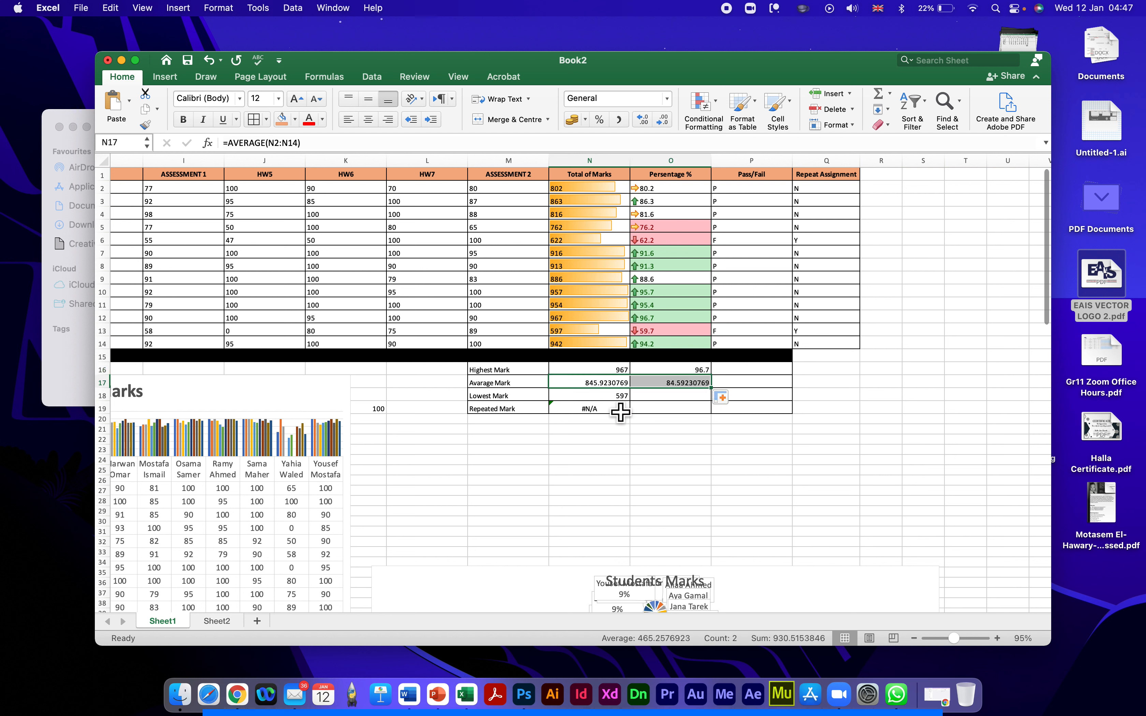
pyautogui.click(615, 396)
pyautogui.moveTo(631, 401); pyautogui.dragTo(708, 406)
pyautogui.click(613, 409)
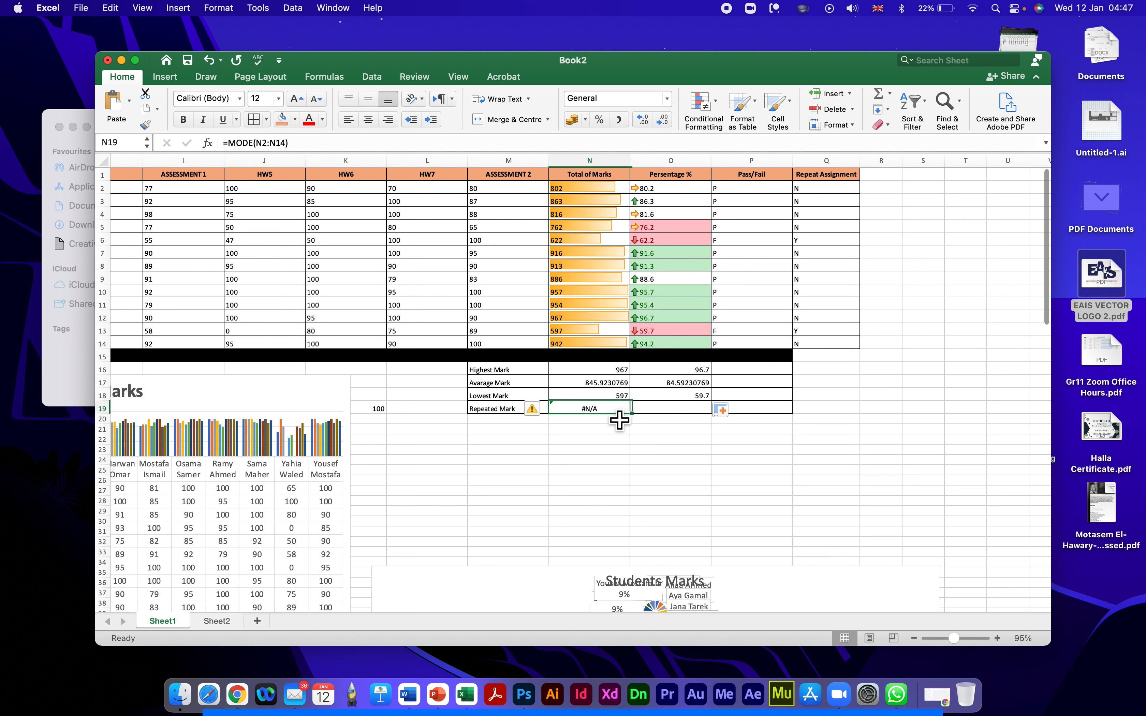
pyautogui.moveTo(630, 415); pyautogui.dragTo(689, 423)
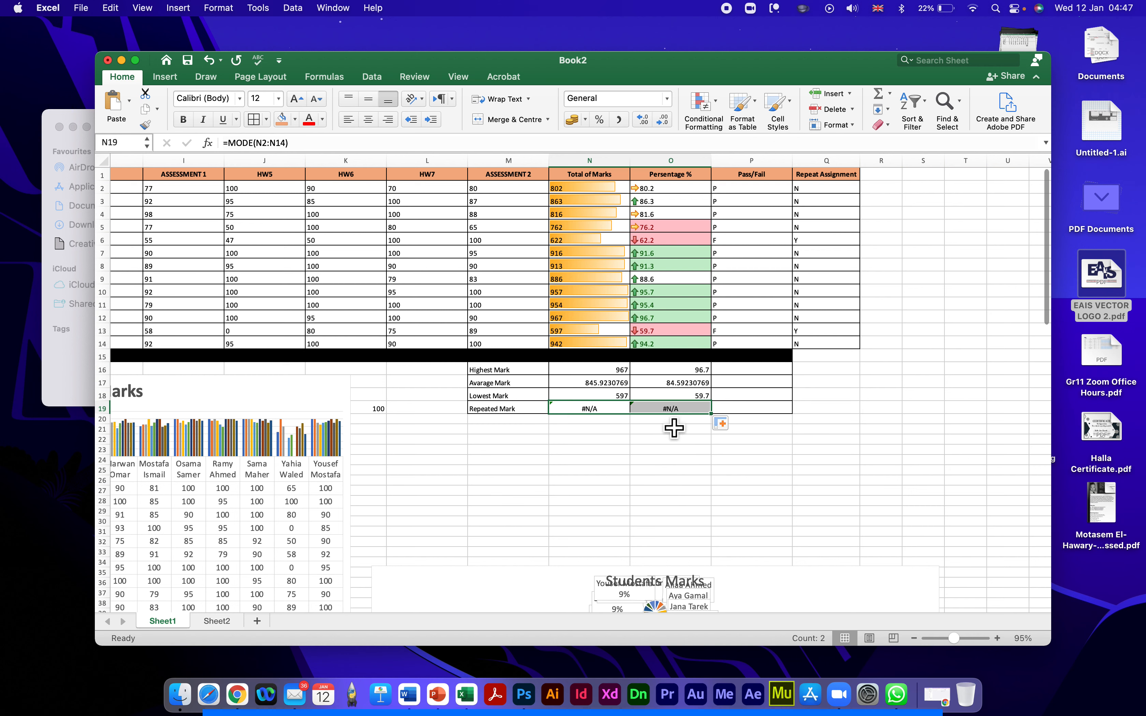
# Step: Enter the sample values 30, 20 and 30 in cells R2 to R4 beside the marks table
pyautogui.scroll(3, 673, 396)
pyautogui.scroll(5, 673, 397)
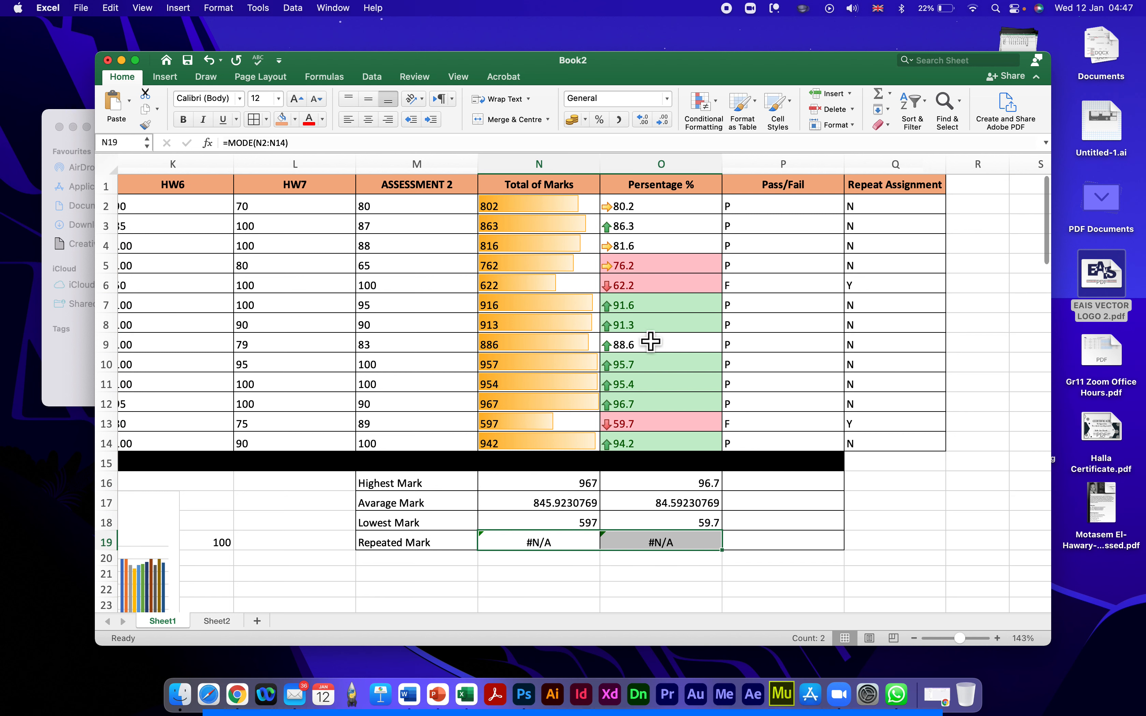
pyautogui.hscroll(5, 651, 327)
pyautogui.click(692, 213)
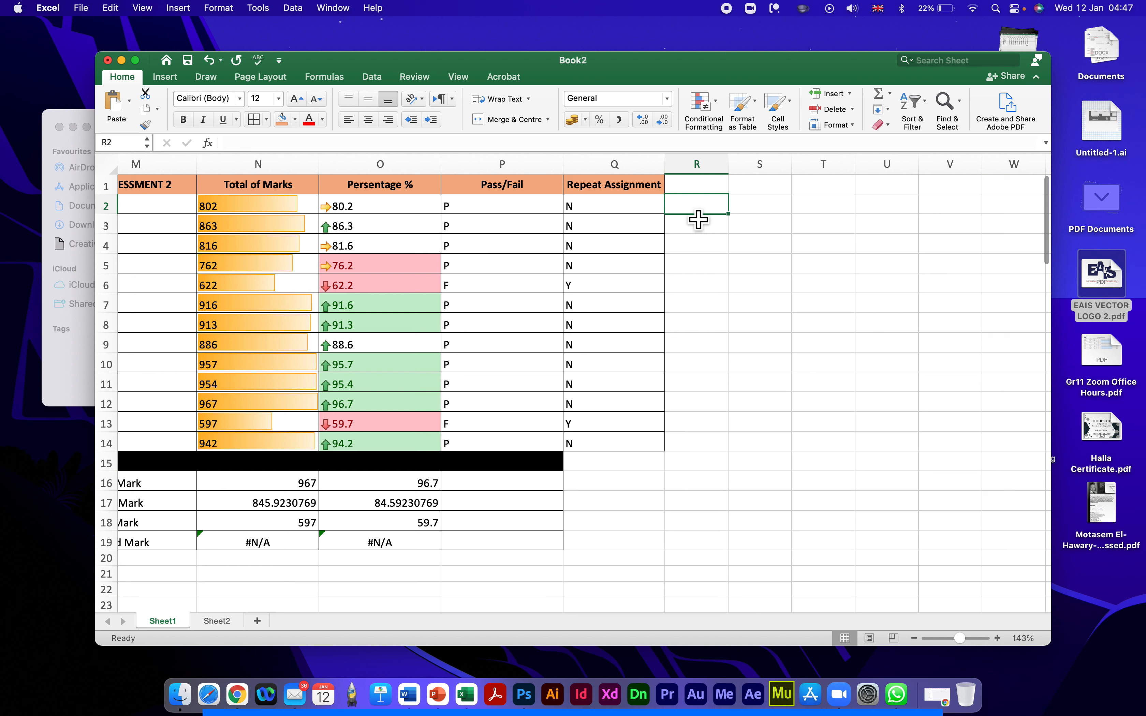
pyautogui.write('30')
pyautogui.press('Return')
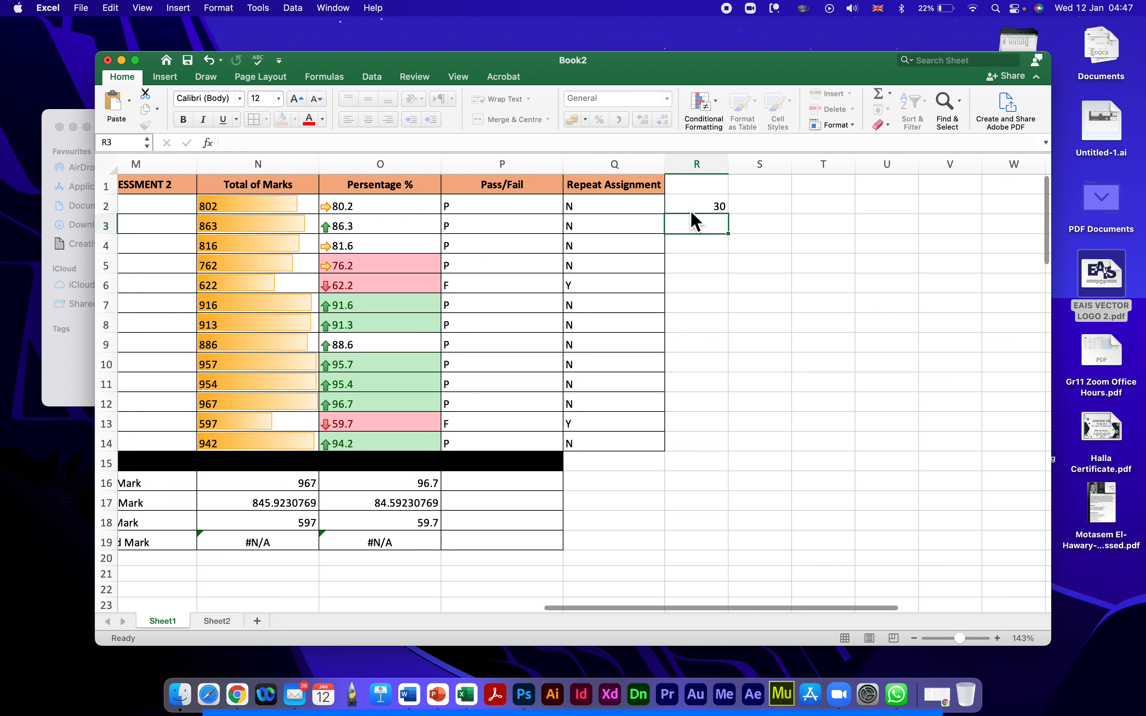
pyautogui.write('20')
pyautogui.press('Return')
pyautogui.write('30')
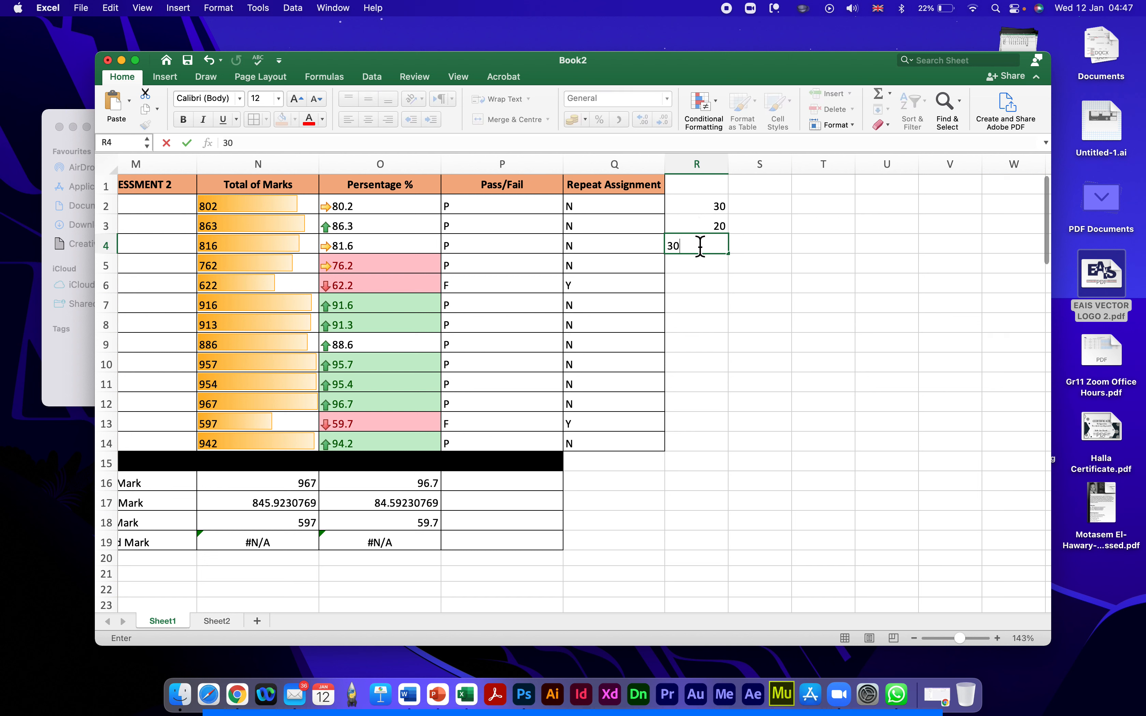
pyautogui.click(727, 212)
# Step: Calculate the most repeated sample value in cell R6 with the formula =MODE(R2:R4)
pyautogui.click(713, 292)
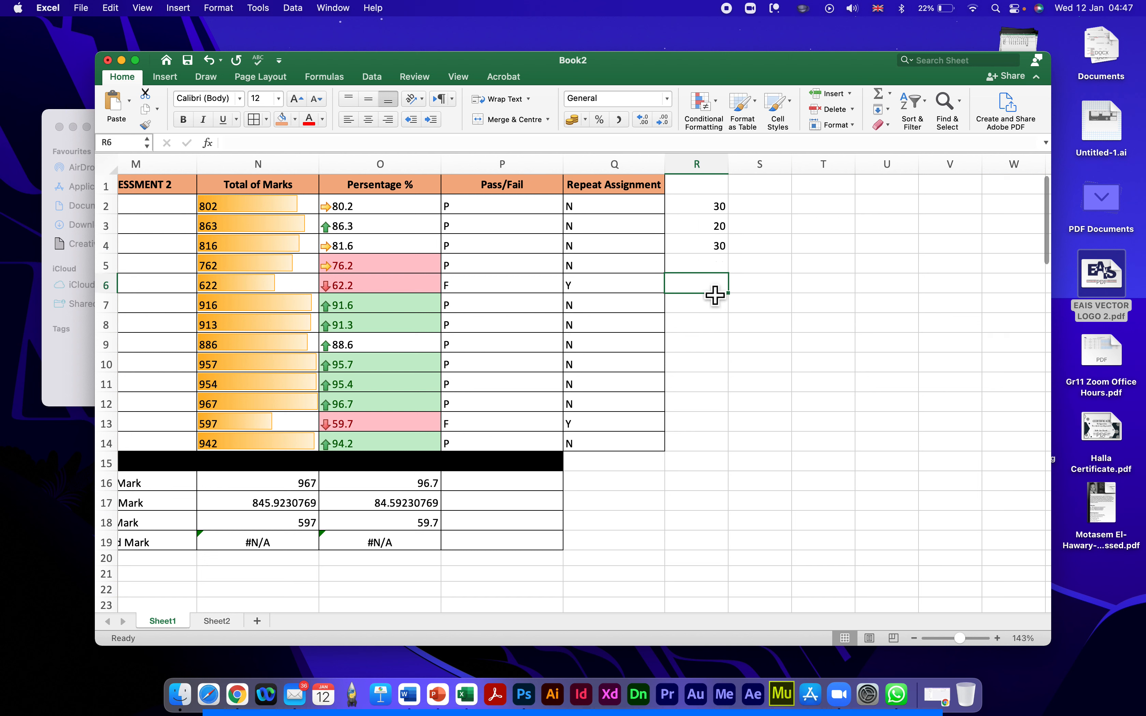
pyautogui.write('=mode')
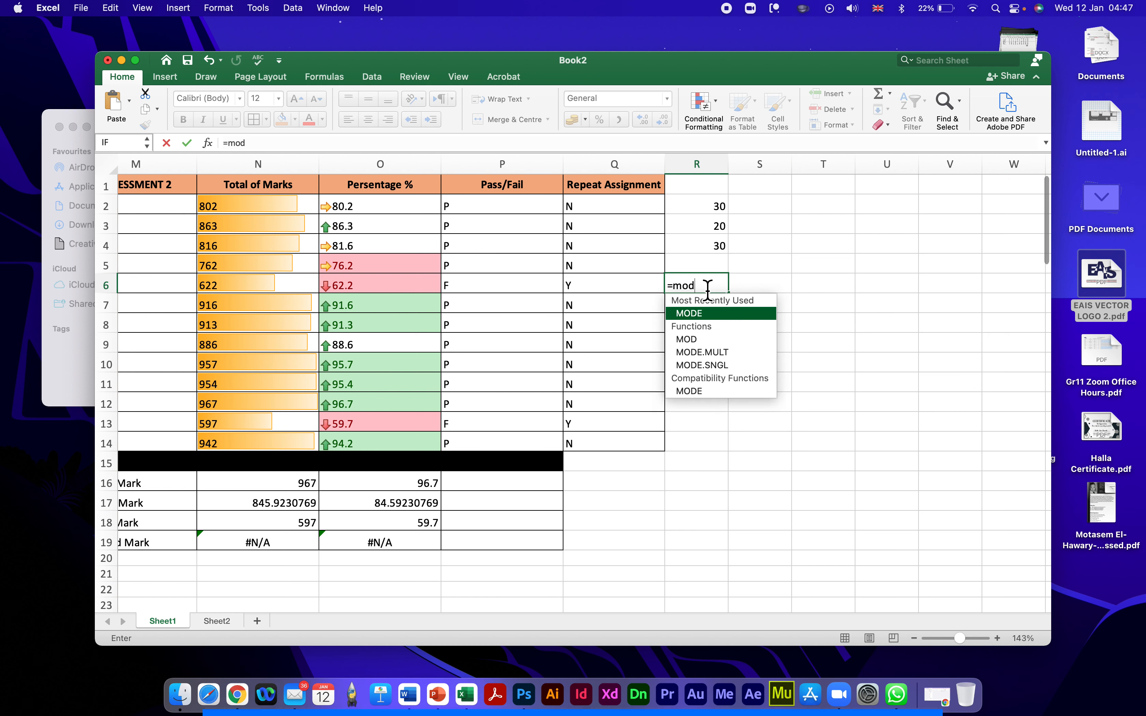
pyautogui.doubleClick(704, 314)
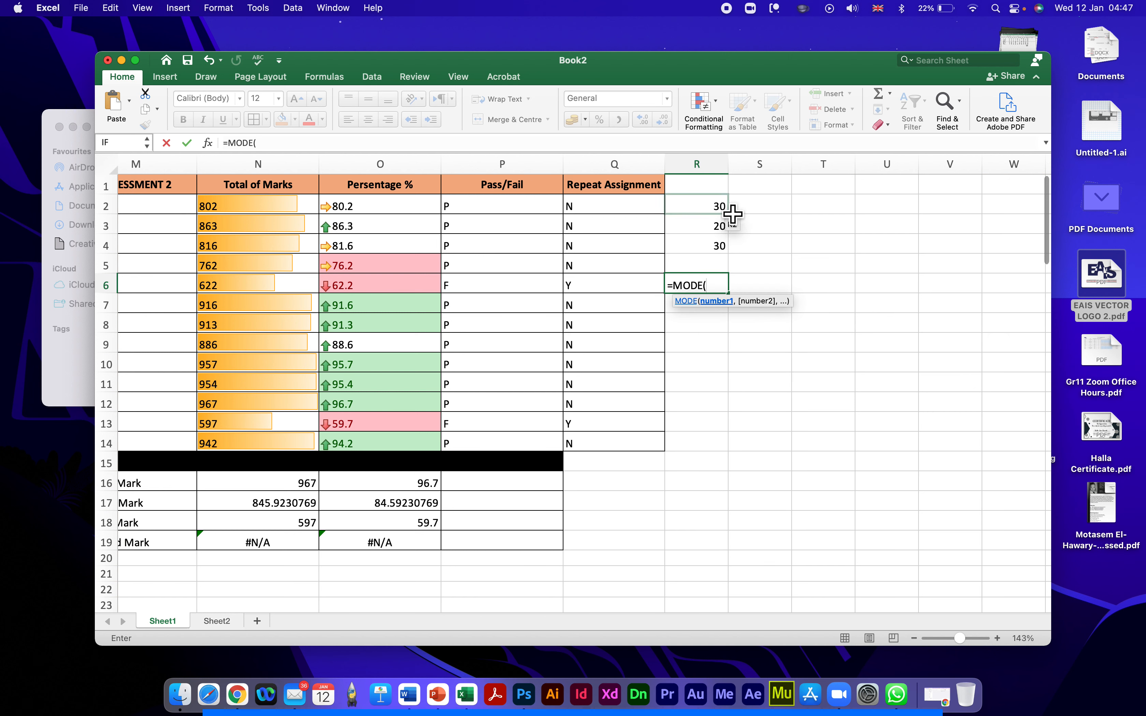
pyautogui.moveTo(727, 210); pyautogui.dragTo(727, 255)
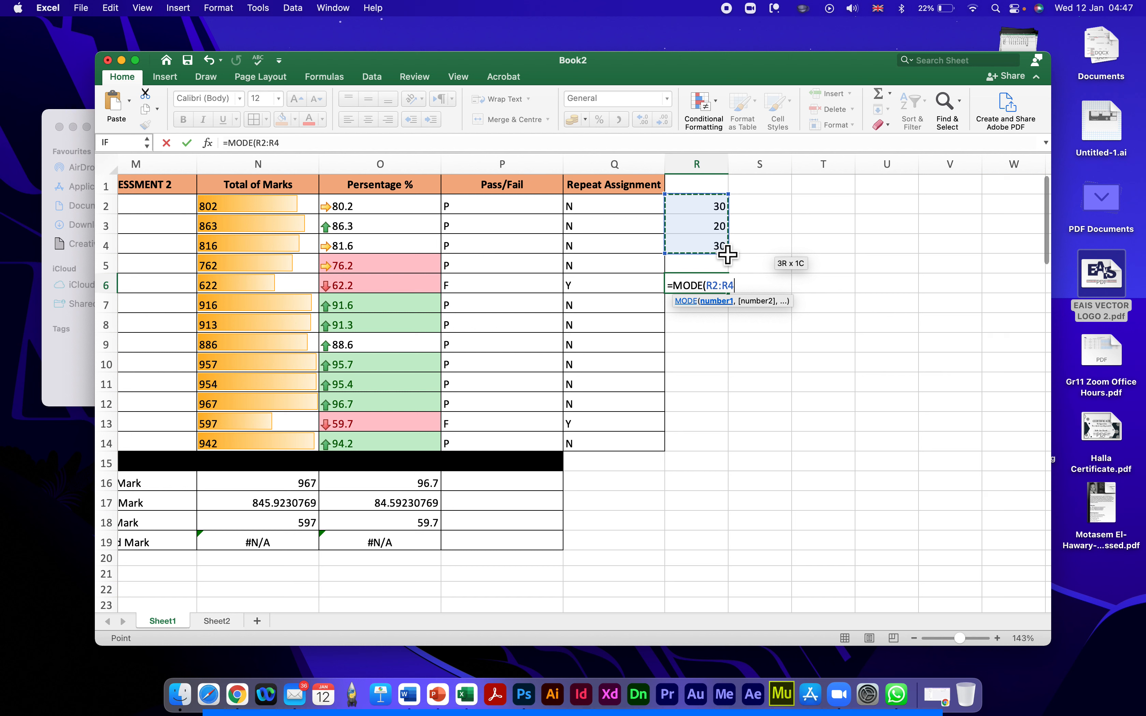
pyautogui.press('Return')
pyautogui.click(722, 294)
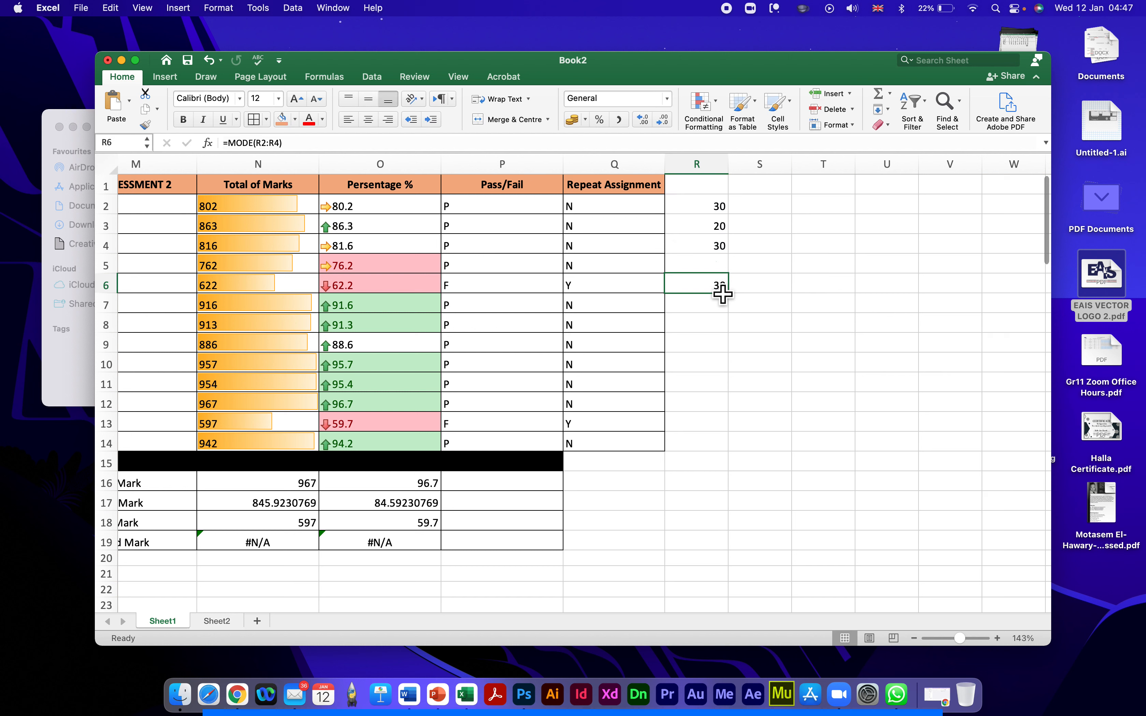